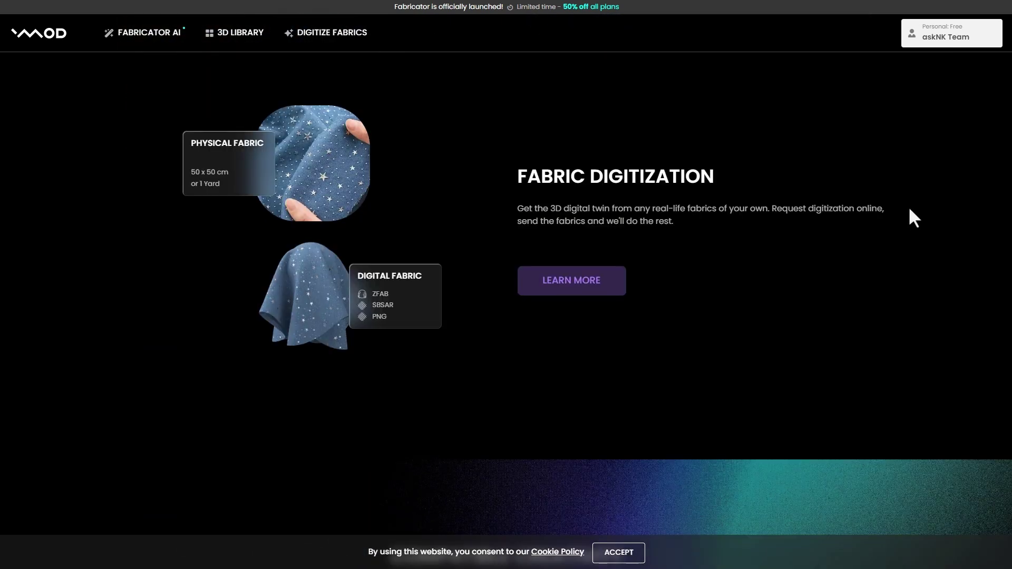
Step: Open the Textures collection of the 3D Library and browse its fabric textures
scroll(820, 207, down, 3)
scroll(820, 207, down, 3)
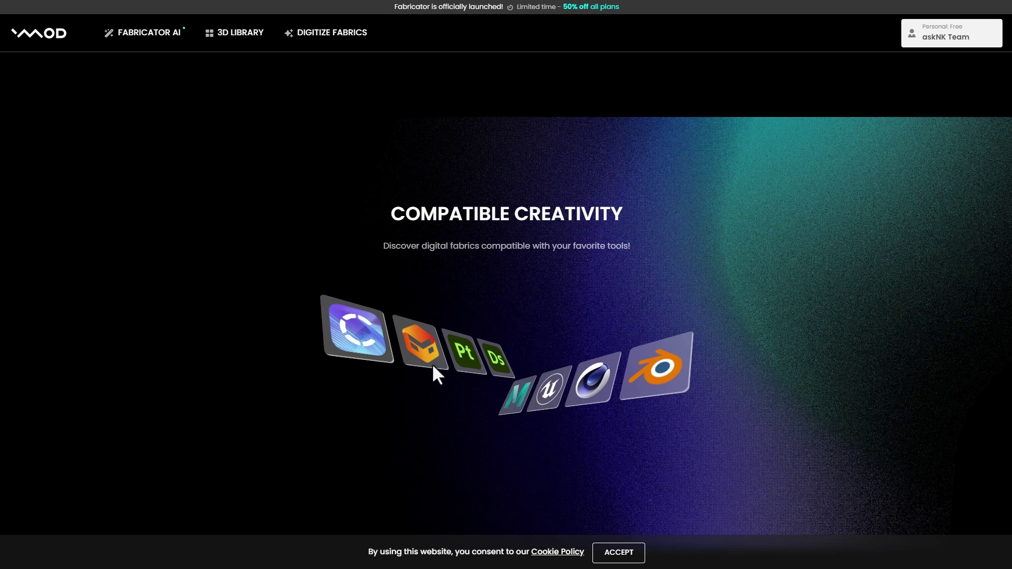
scroll(555, 343, up, 3)
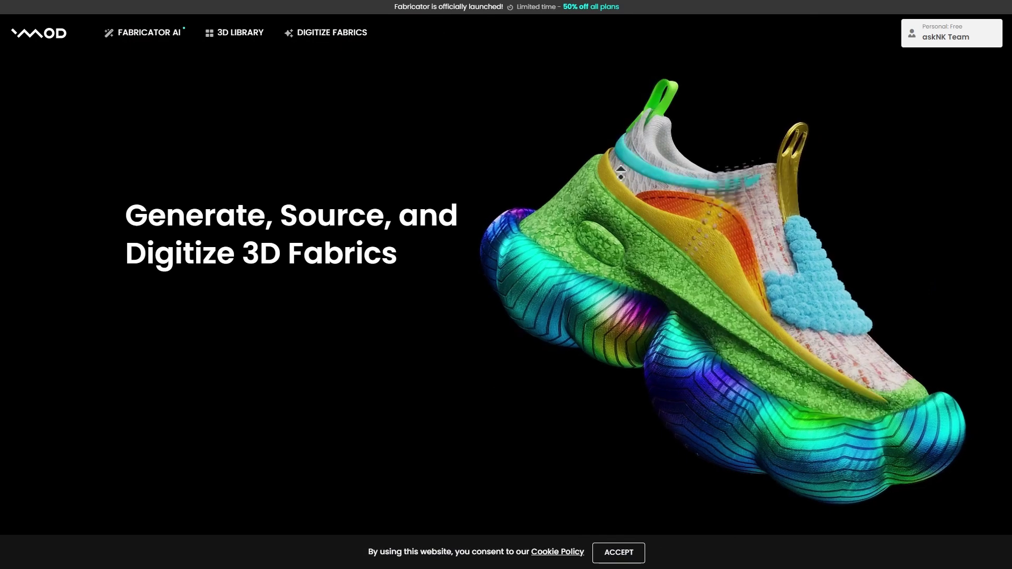
mouse_move(232, 36)
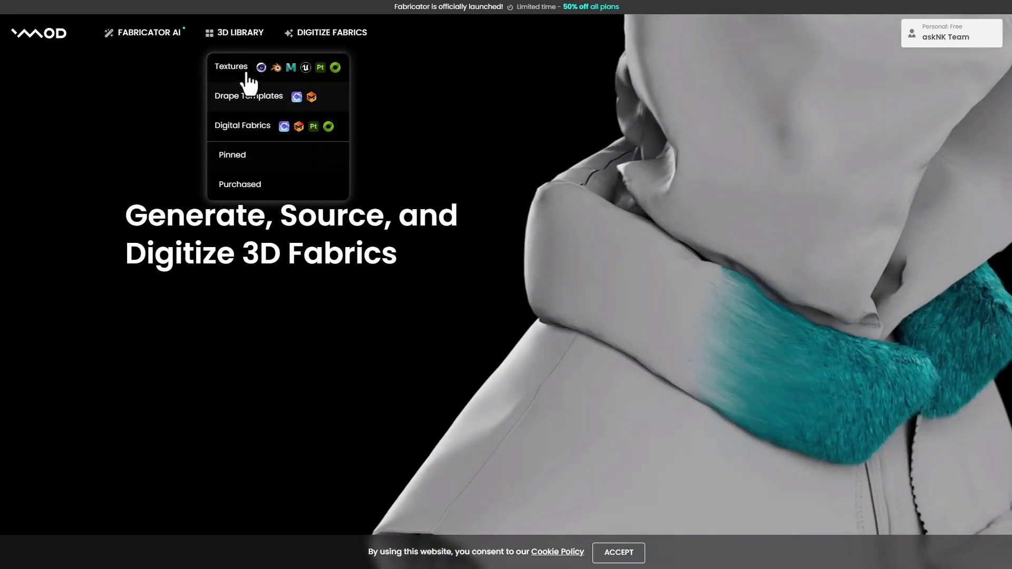
click(245, 80)
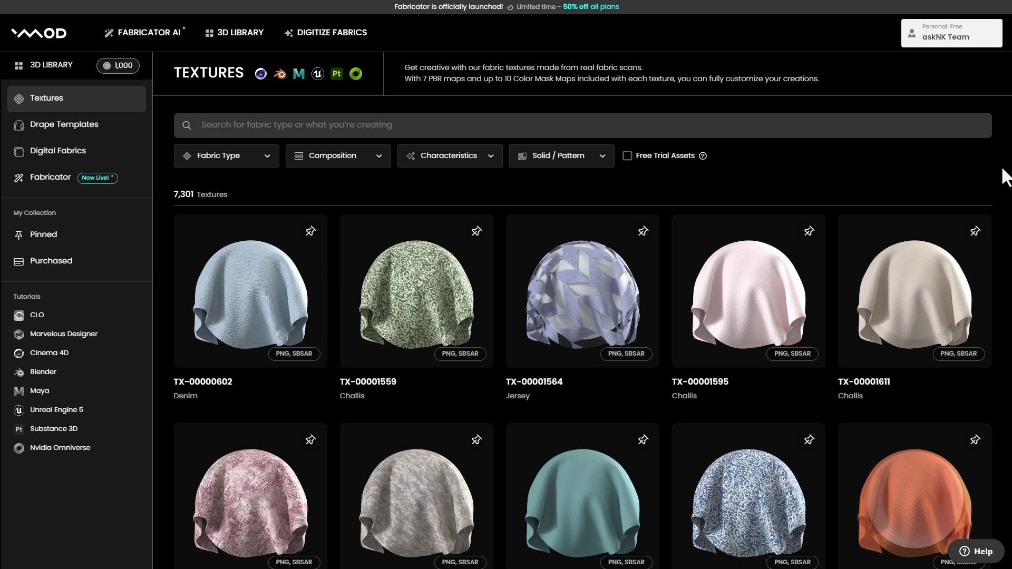
scroll(931, 176, down, 2)
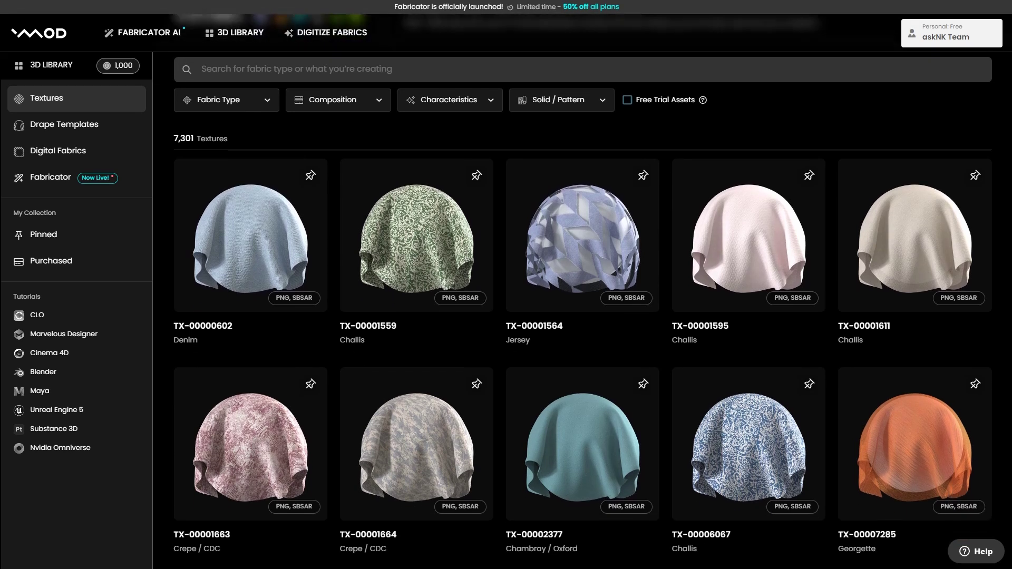
scroll(582, 312, down, 3)
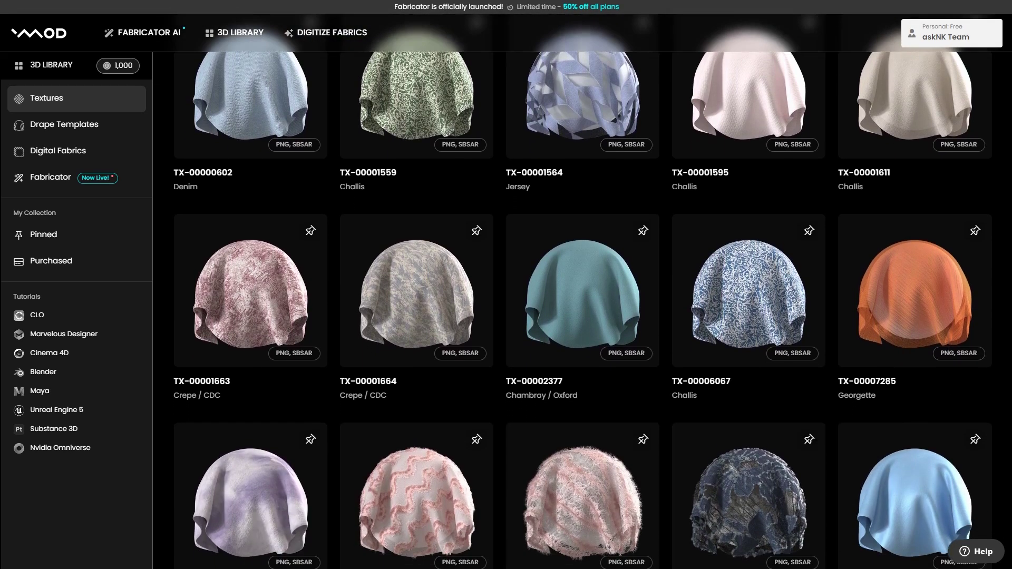
scroll(583, 312, down, 3)
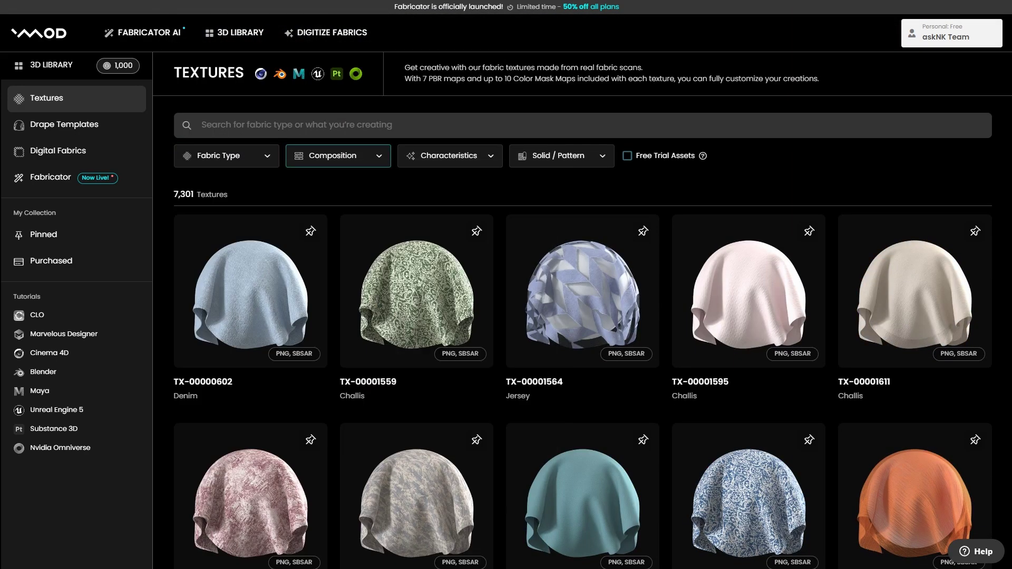
Step: Check the Composition, Characteristics and Solid / Pattern filters for textures and look through more of the collection
click(338, 156)
click(450, 156)
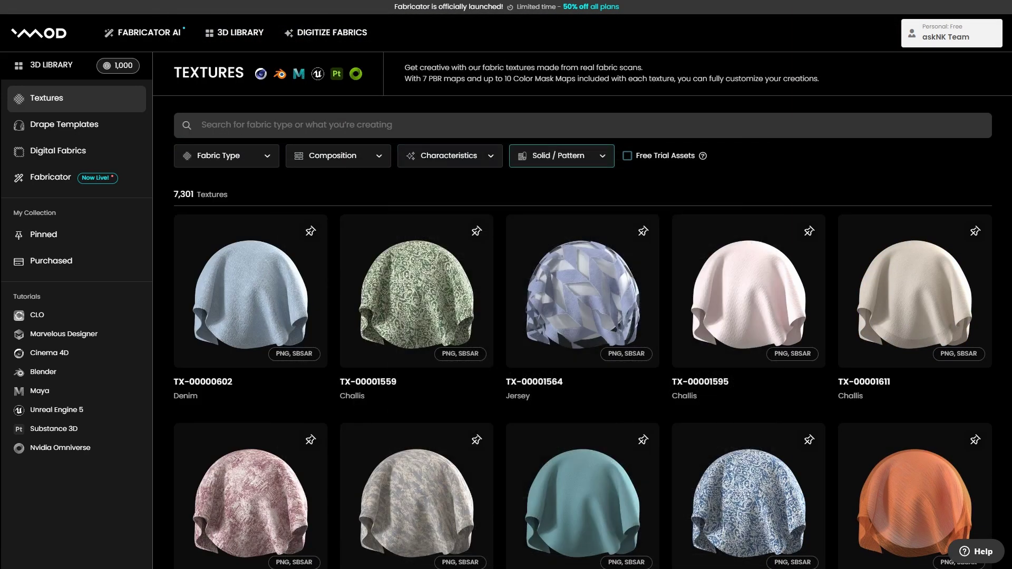
click(561, 156)
click(562, 155)
scroll(775, 261, down, 5)
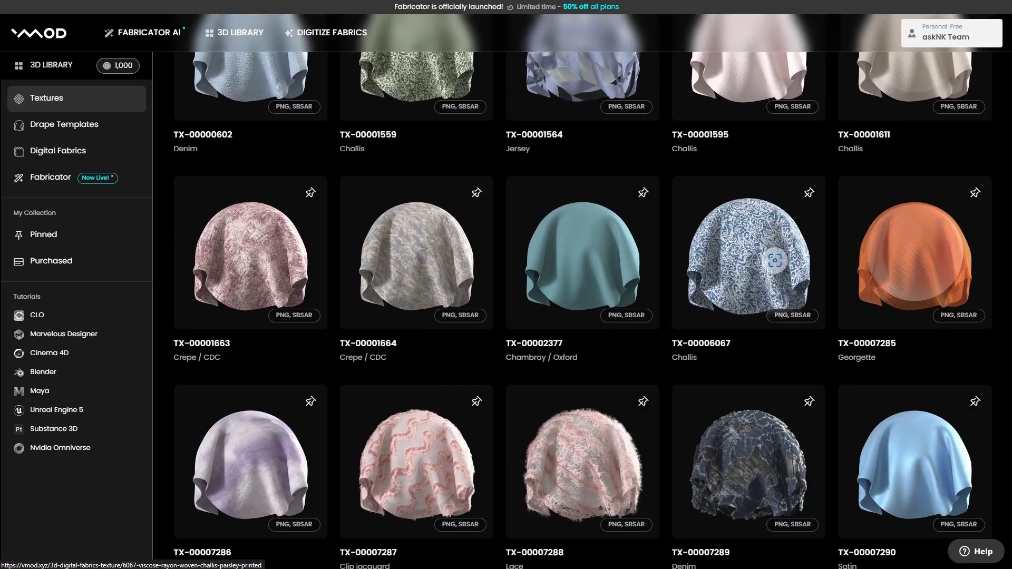
scroll(774, 260, down, 5)
Step: Open the Drape Templates collection, browse its templates and examine the Fabric Type filter options
click(580, 248)
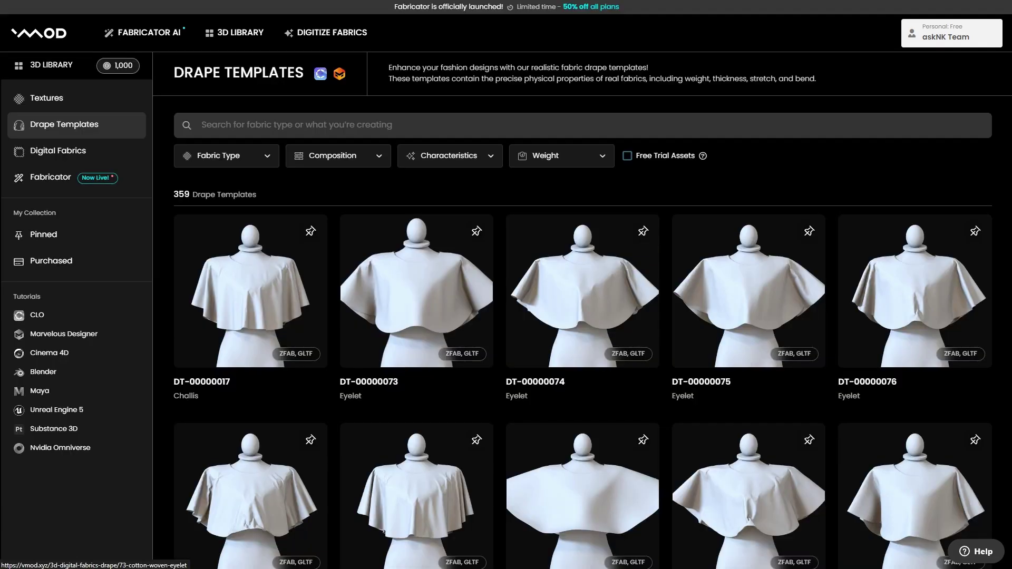
scroll(416, 290, down, 20)
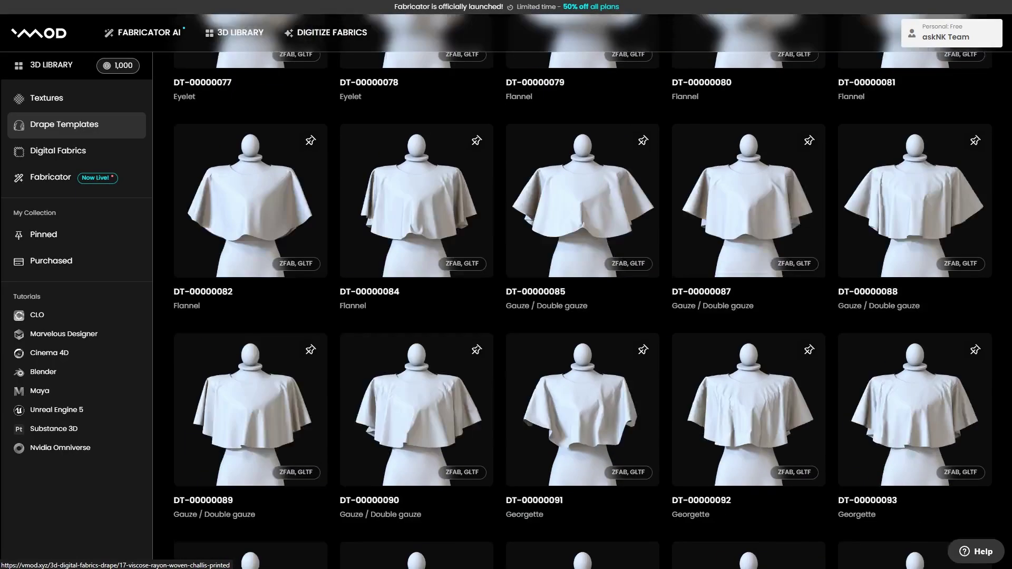
scroll(582, 290, up, 15)
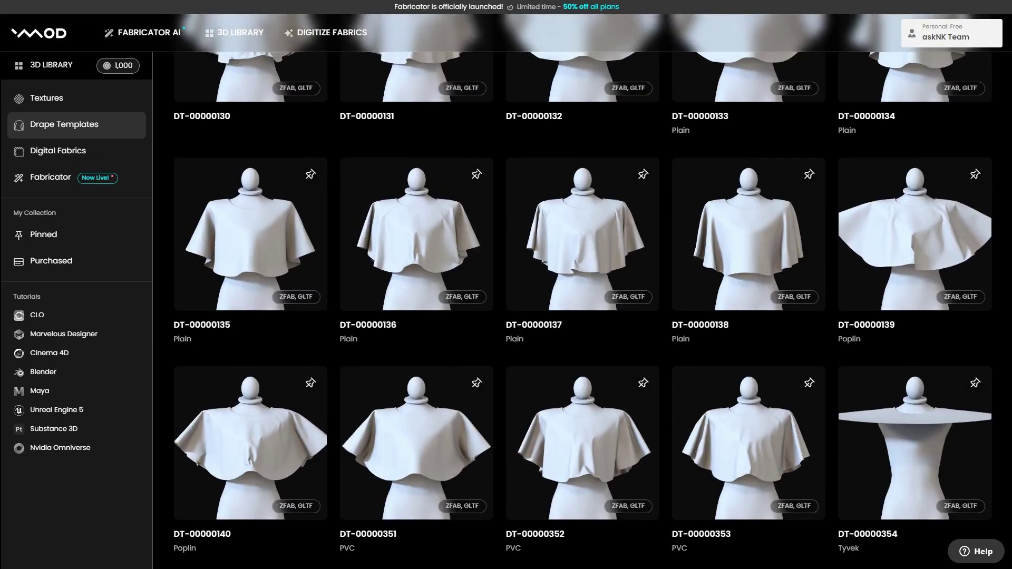
scroll(582, 290, up, 5)
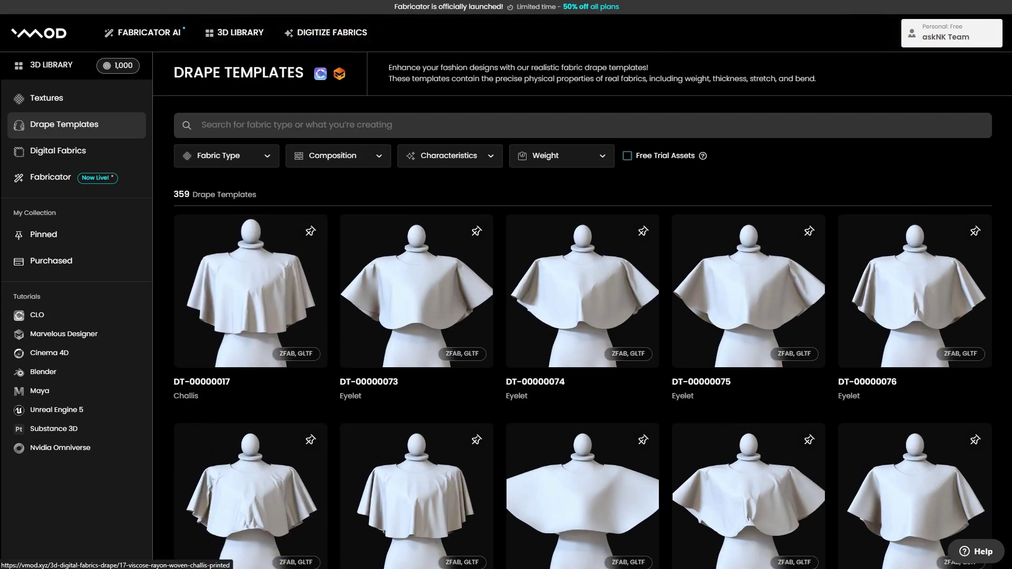
click(219, 156)
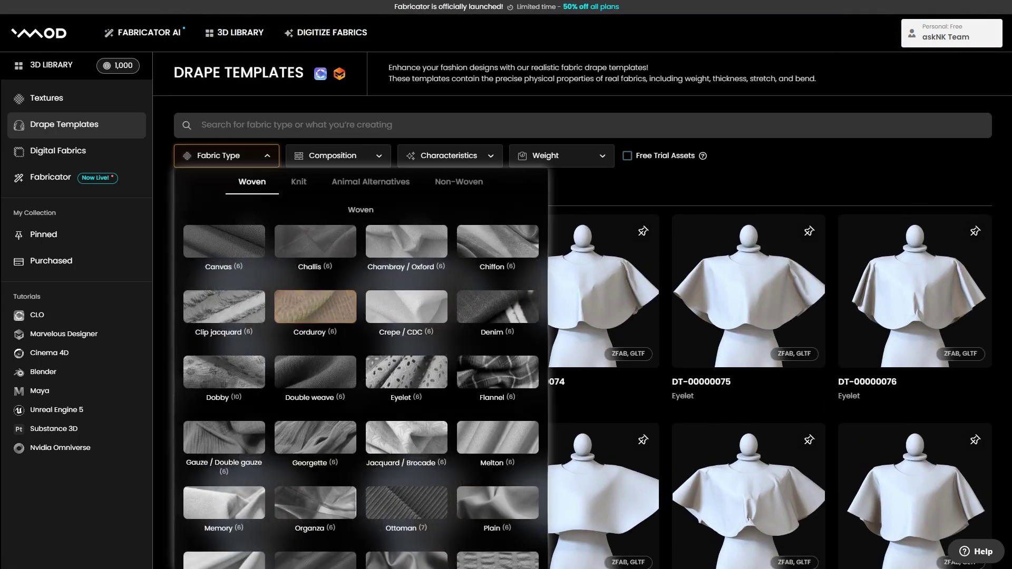
click(227, 155)
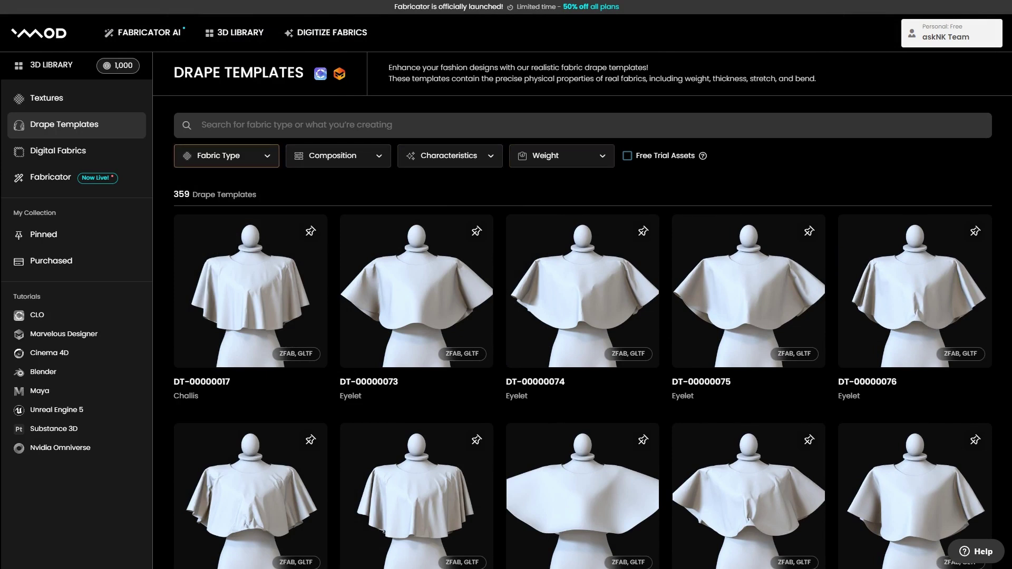
Step: Open the Digital Fabrics collection and browse the fabrics on its first page
click(58, 151)
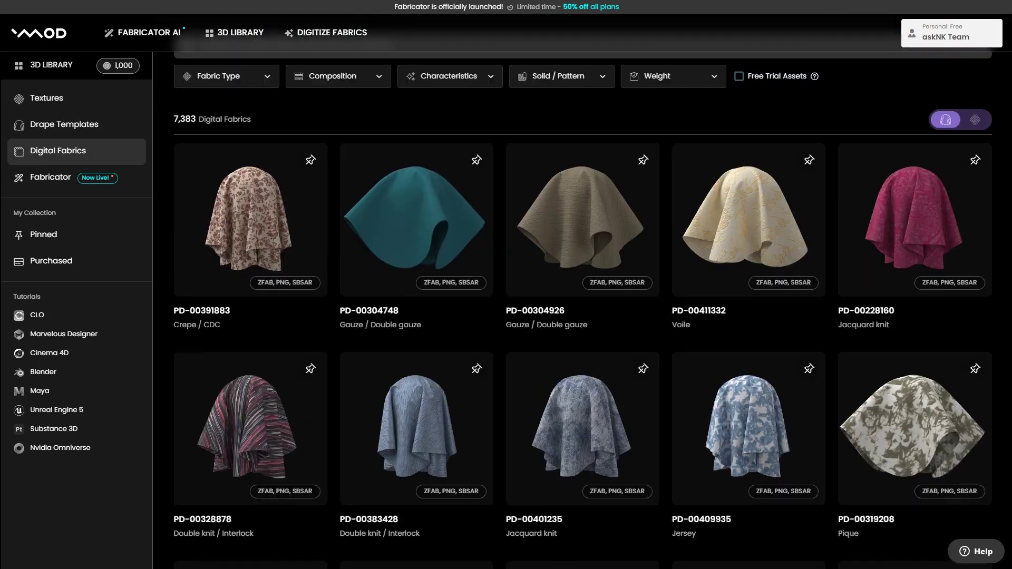
scroll(416, 301, down, 5)
scroll(416, 300, up, 5)
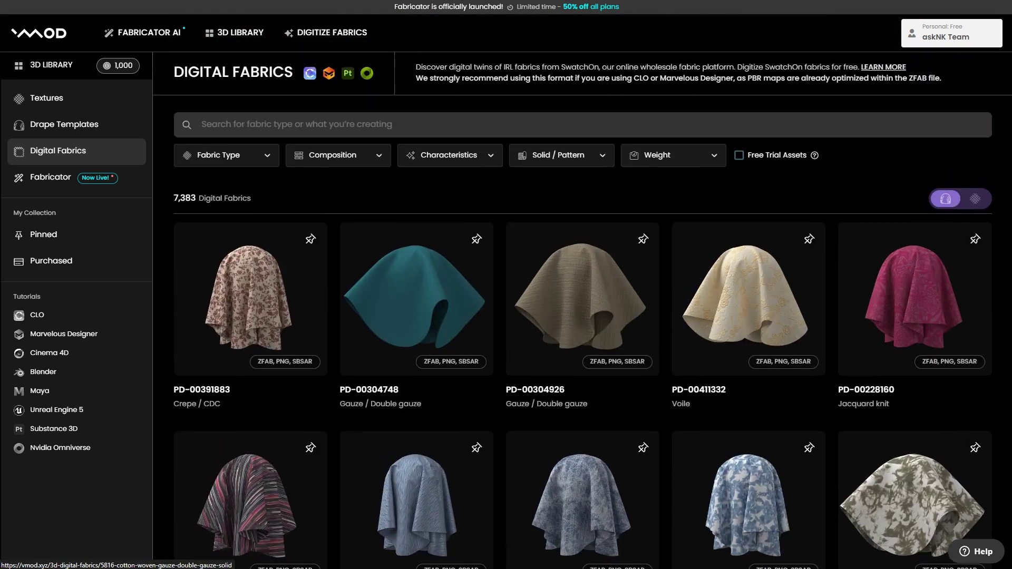
scroll(582, 301, down, 1)
scroll(583, 300, up, 1)
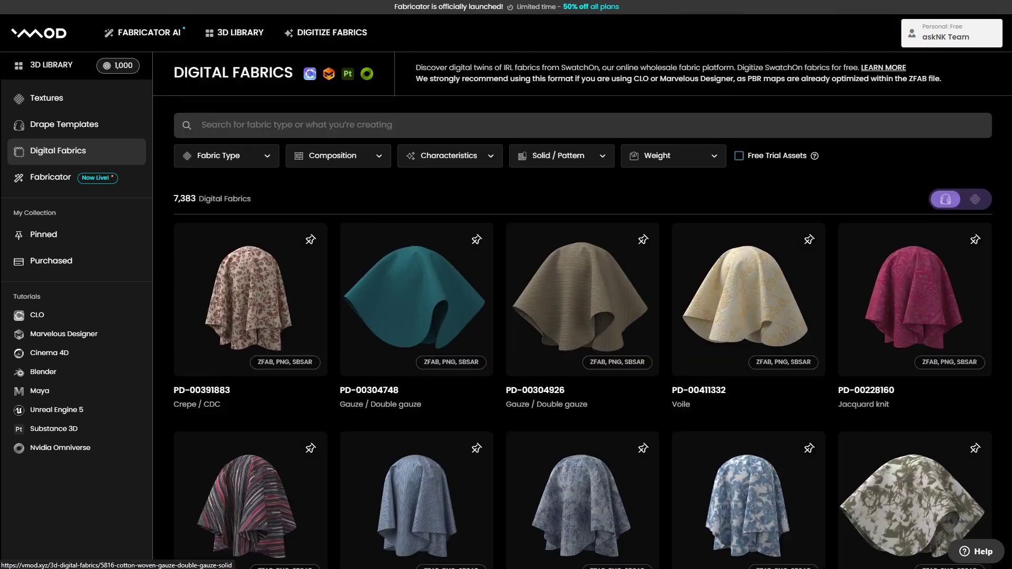
scroll(583, 300, down, 13)
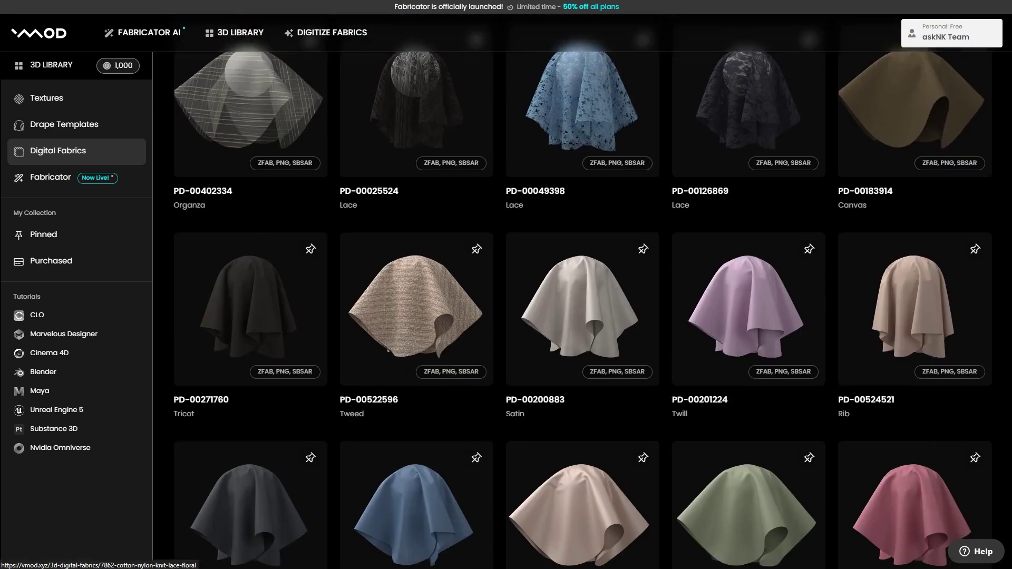
scroll(583, 300, down, 12)
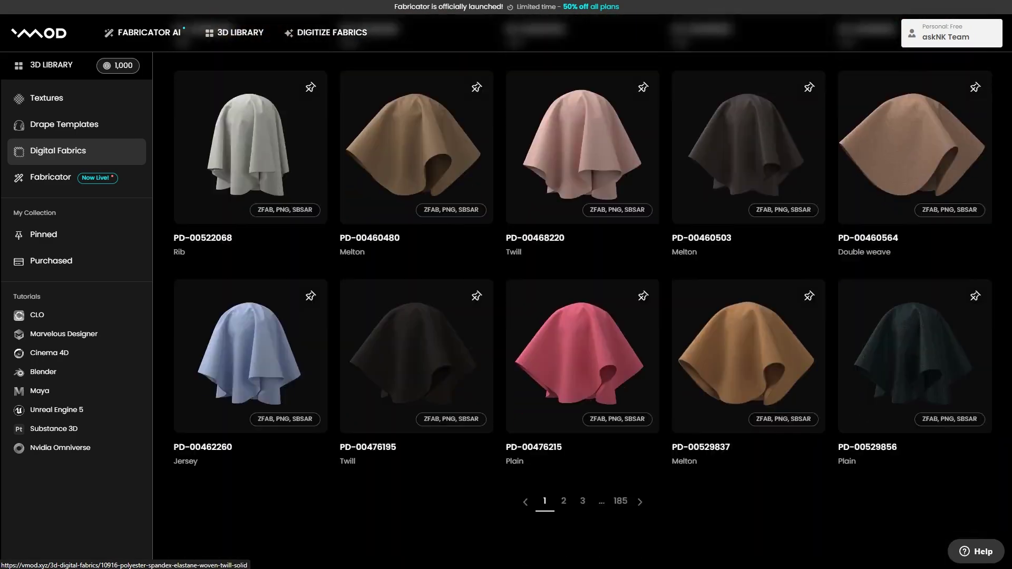
scroll(583, 301, up, 5)
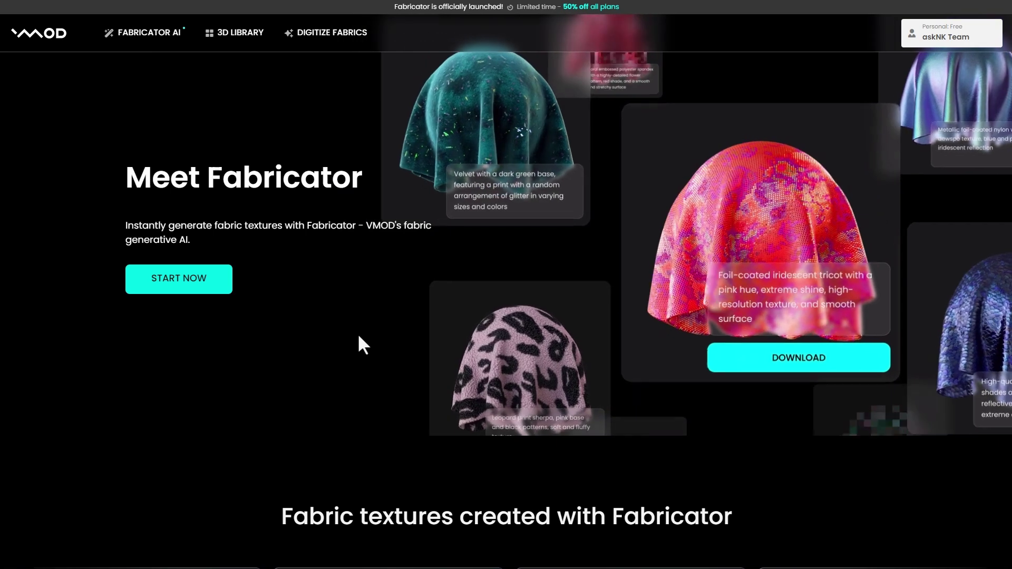
Step: Request Fabricator access by submitting "Creating 3d Fabric textures for our models" as the intended use
click(178, 278)
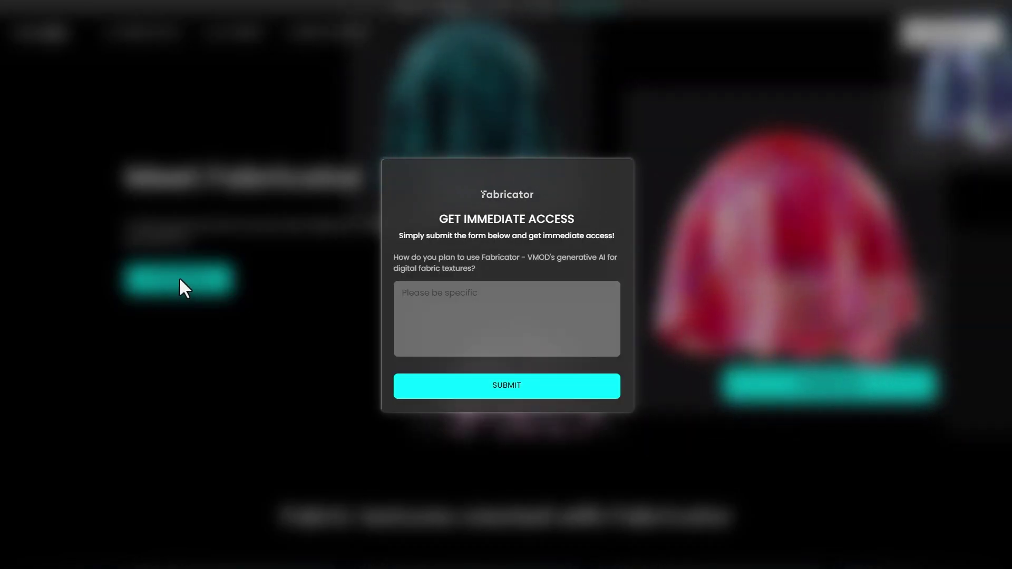
click(476, 318)
text(Creating 3d Fabric )
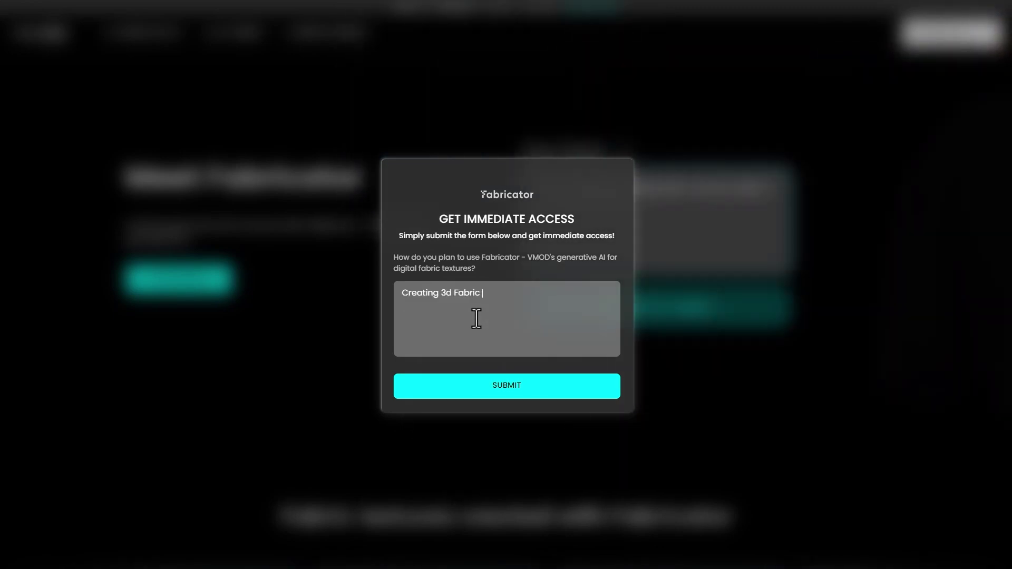
text(textures for our models)
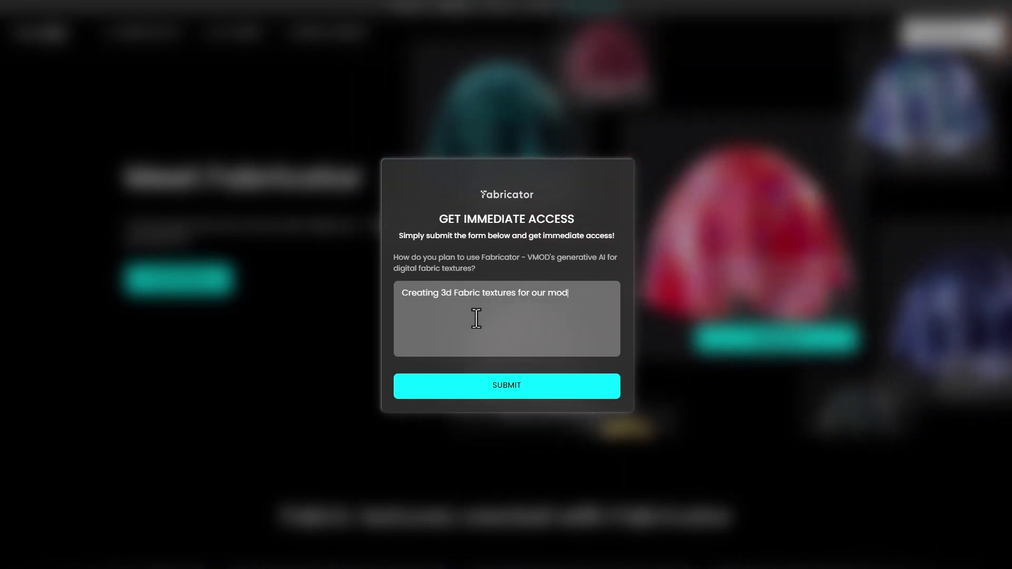
click(504, 392)
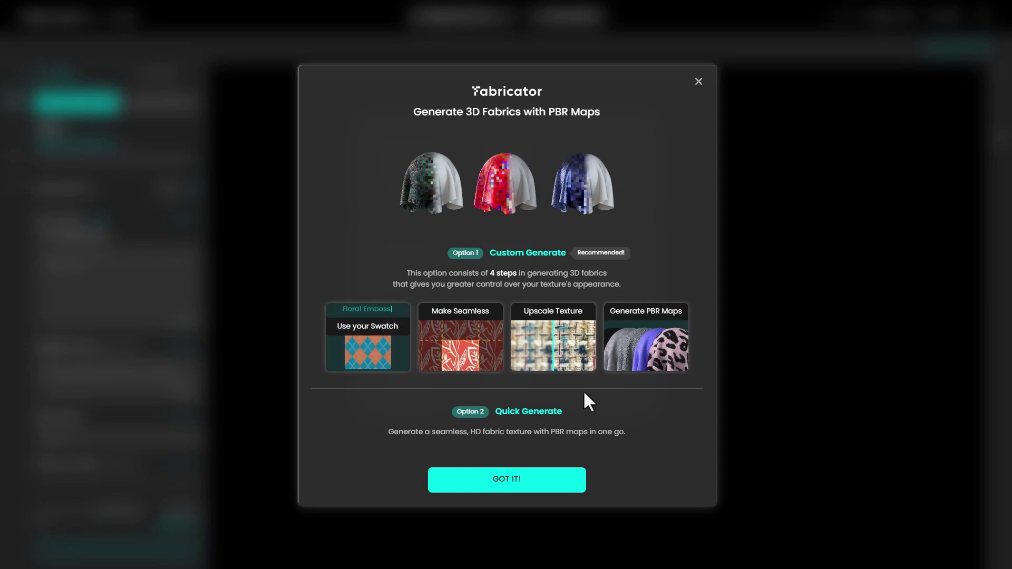
Step: Dismiss the Fabricator introduction, view the Quick mode and return to the Custom mode's swatch generation
click(530, 476)
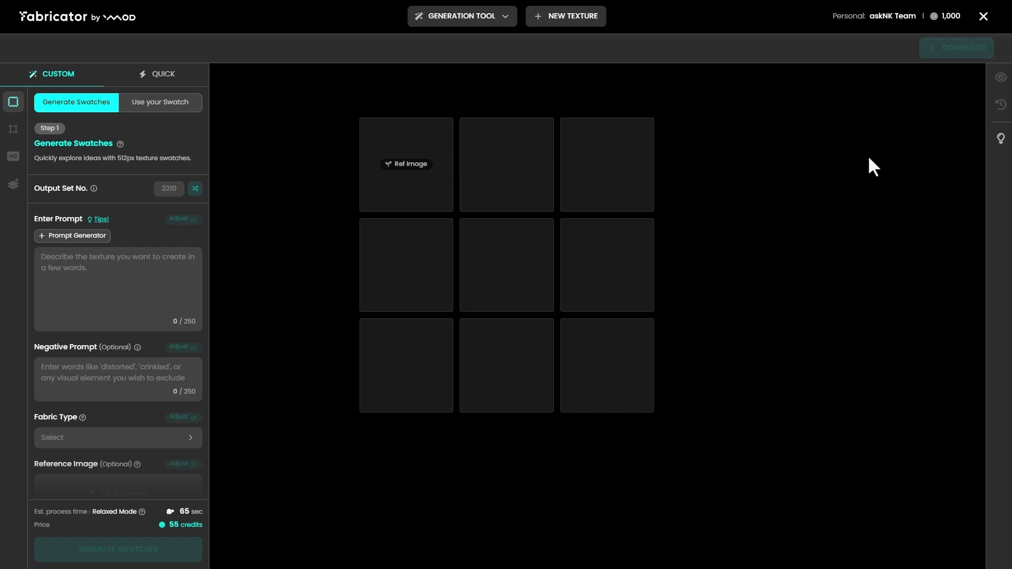
click(165, 79)
click(76, 78)
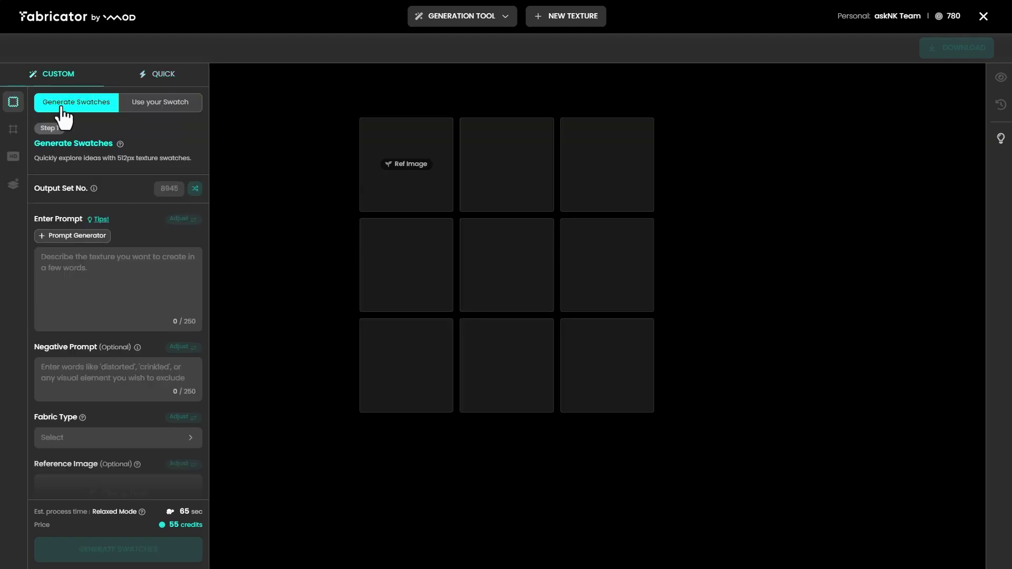
click(92, 250)
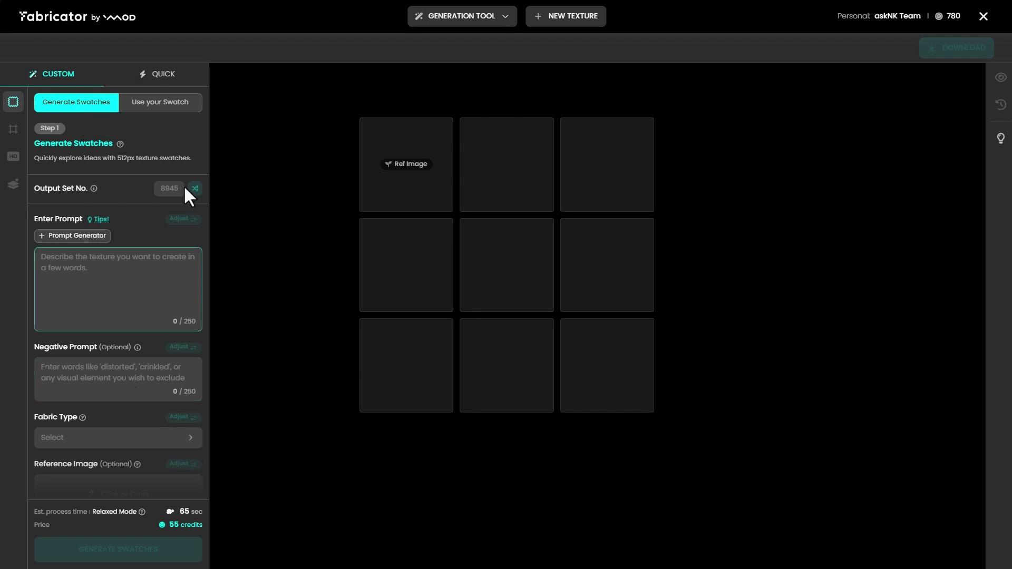
Step: Upload 12.jpg as your own seamless swatch instead of generating one, and select it for the Make Seamless step
click(155, 105)
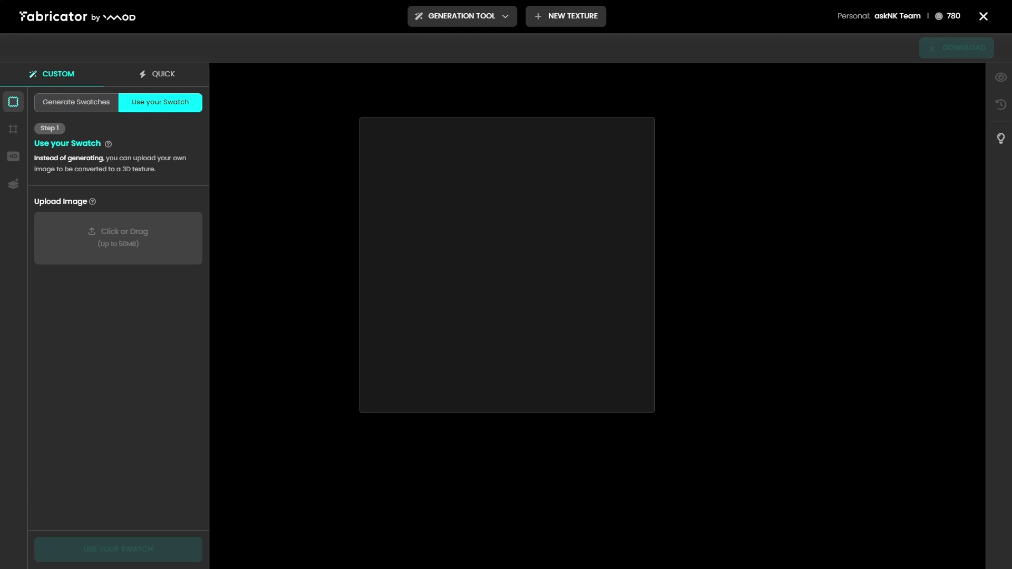
drag(138, 246, 127, 239)
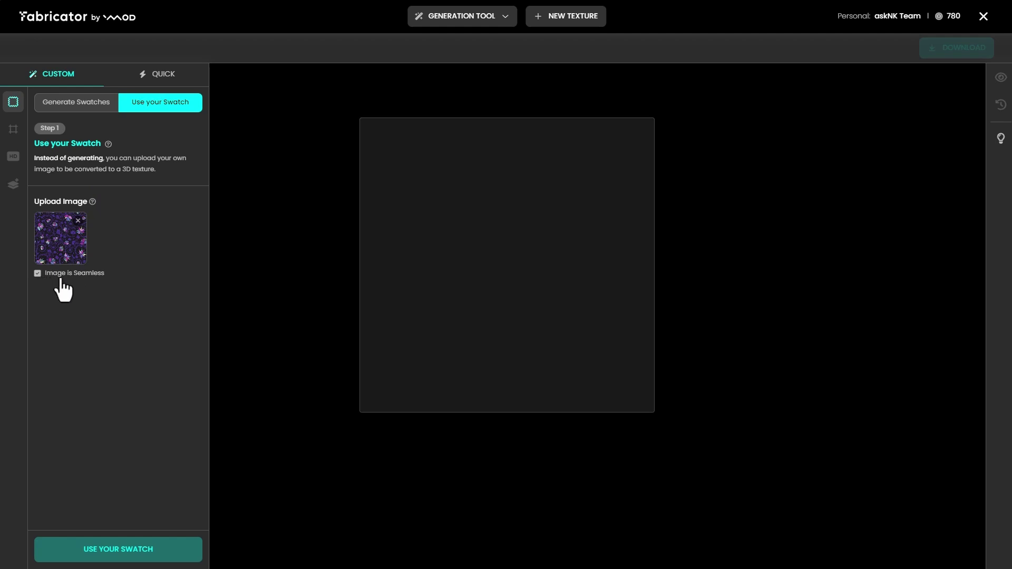
click(140, 559)
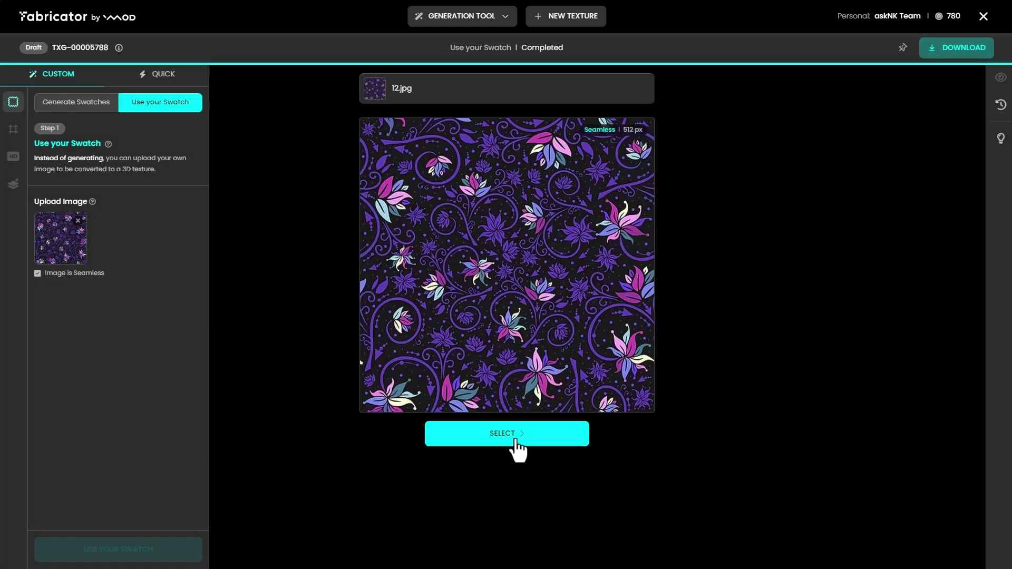
click(516, 442)
click(516, 442)
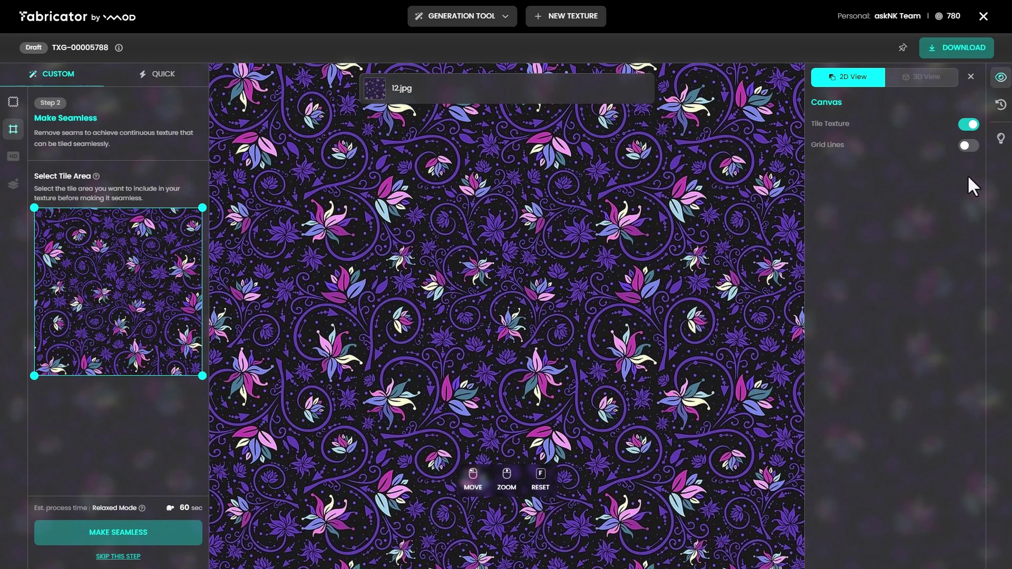
Step: Turn on the grid lines over the tiled floral texture in the 2D view
click(969, 146)
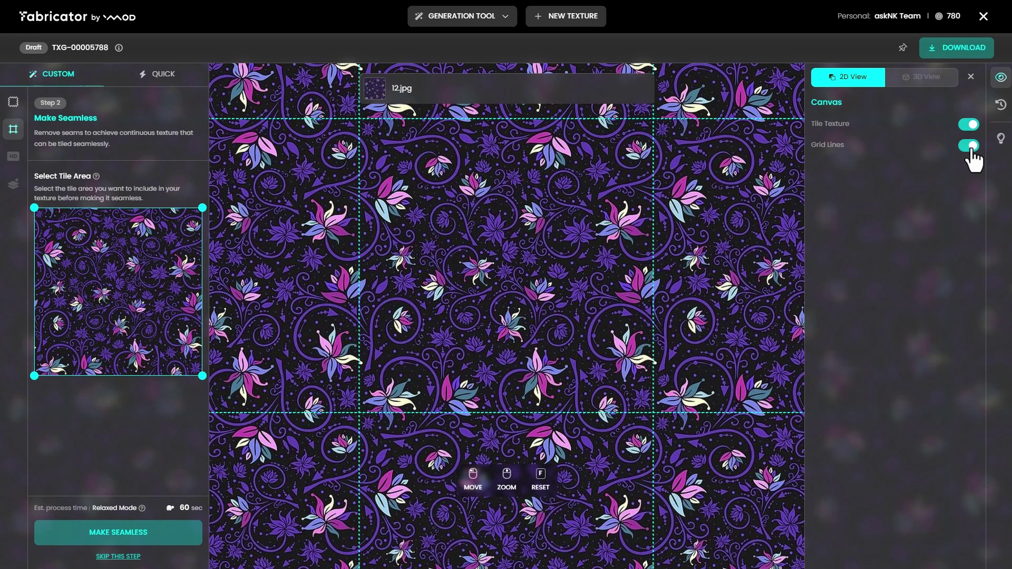
click(970, 148)
click(970, 147)
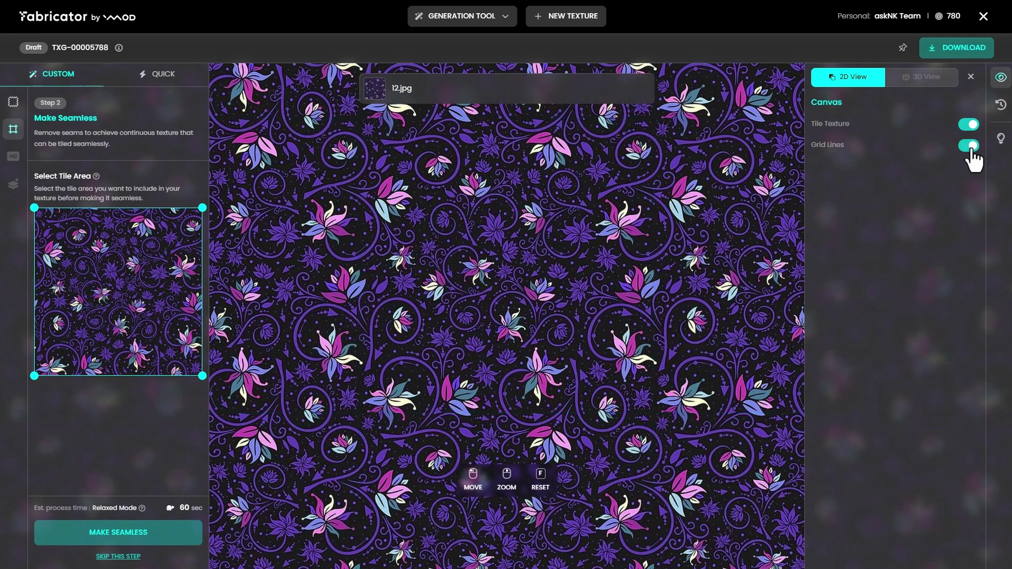
click(970, 148)
click(970, 148)
click(970, 148)
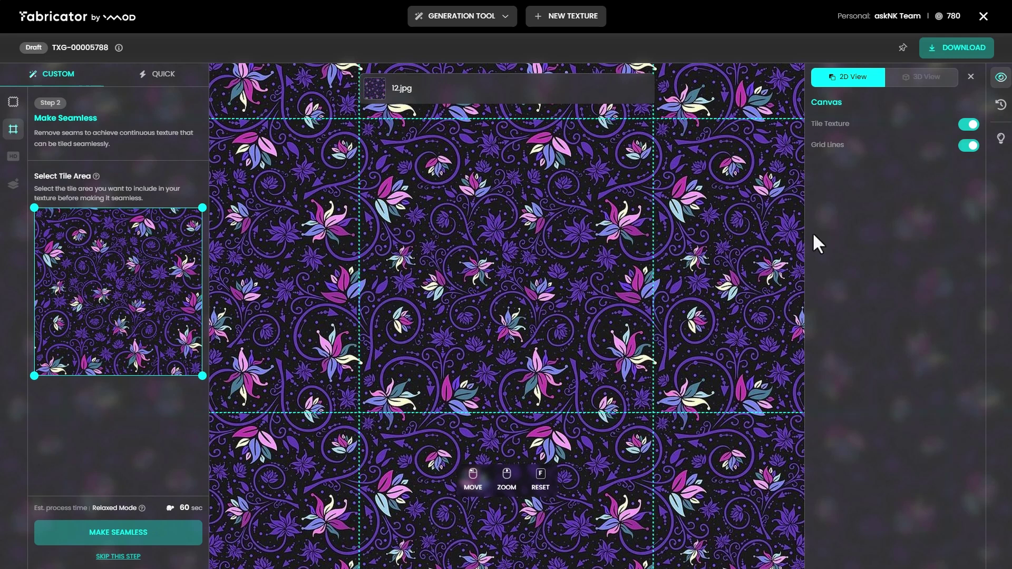
Step: Turn off the grid lines, fine-tune the tile area around the whole floral swatch and make the texture seamless
click(969, 146)
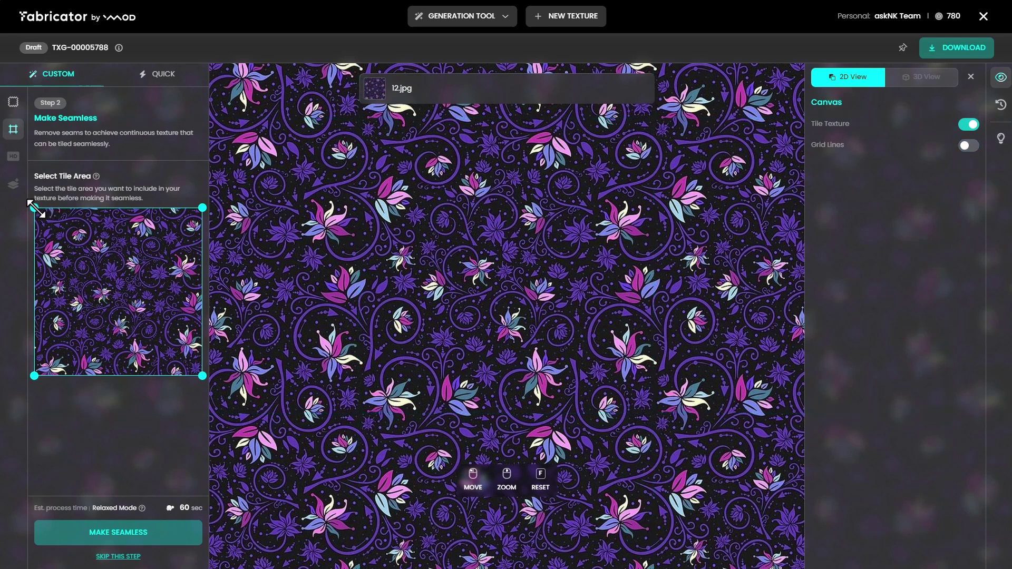
mouse_move(34, 208)
mouse_down()
mouse_move(117, 289)
mouse_move(99, 260)
mouse_move(117, 290)
mouse_move(34, 207)
mouse_up()
scroll(531, 318, down, 2)
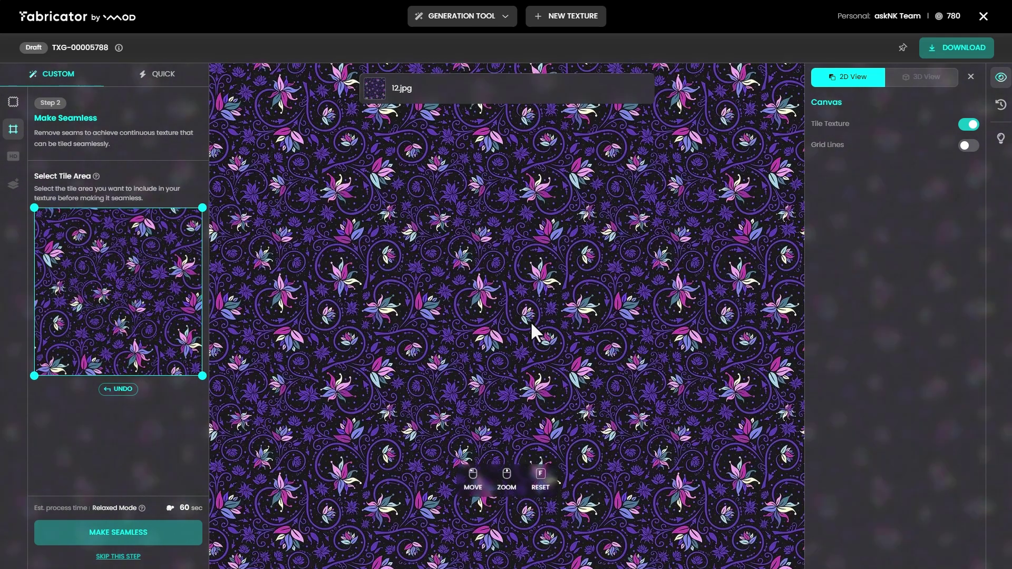
click(122, 534)
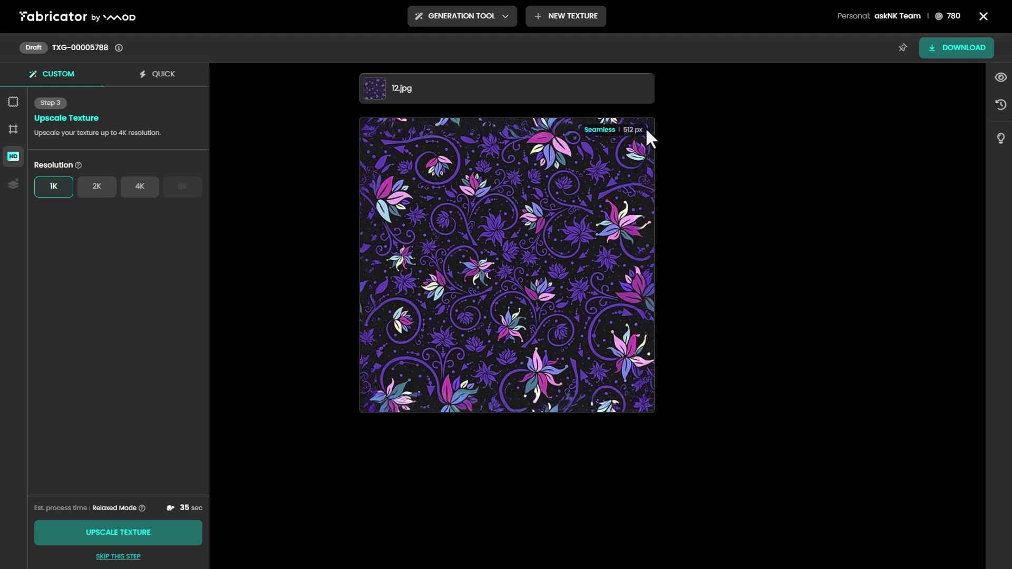
Step: Upscale the seamless floral texture to 4K and generate its PBR maps as a non-metallic texture
click(97, 188)
click(138, 192)
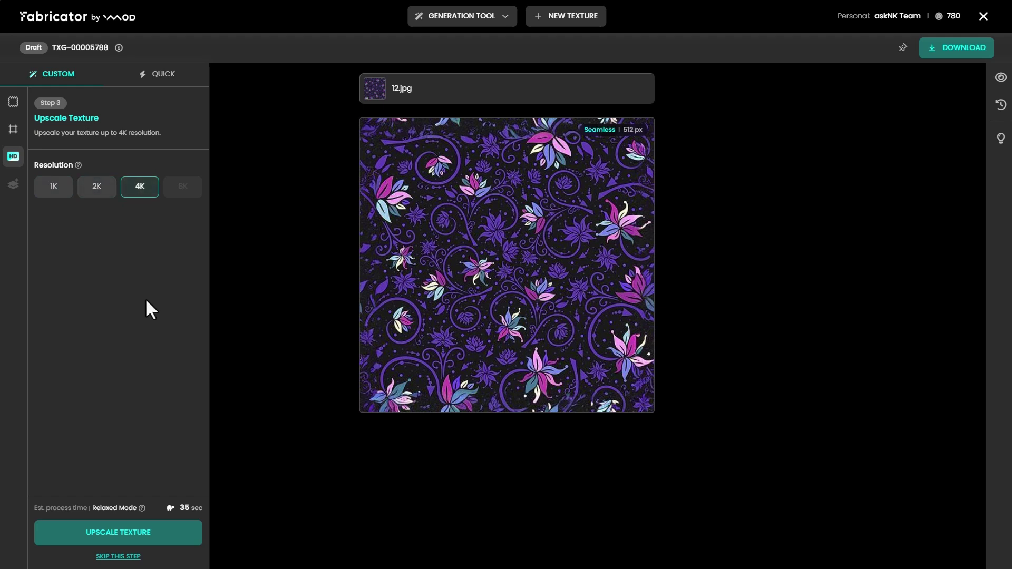
click(167, 538)
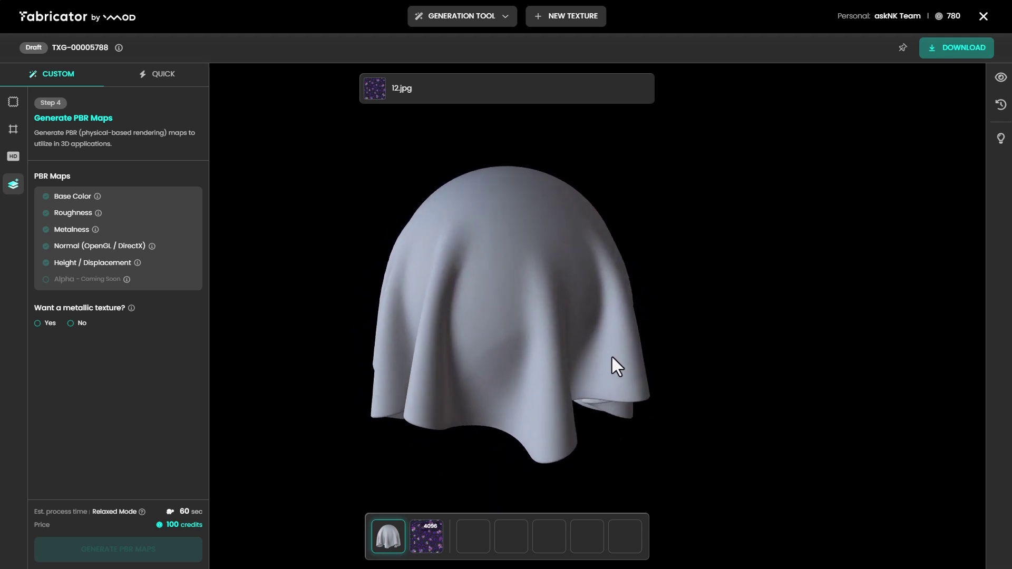
click(71, 324)
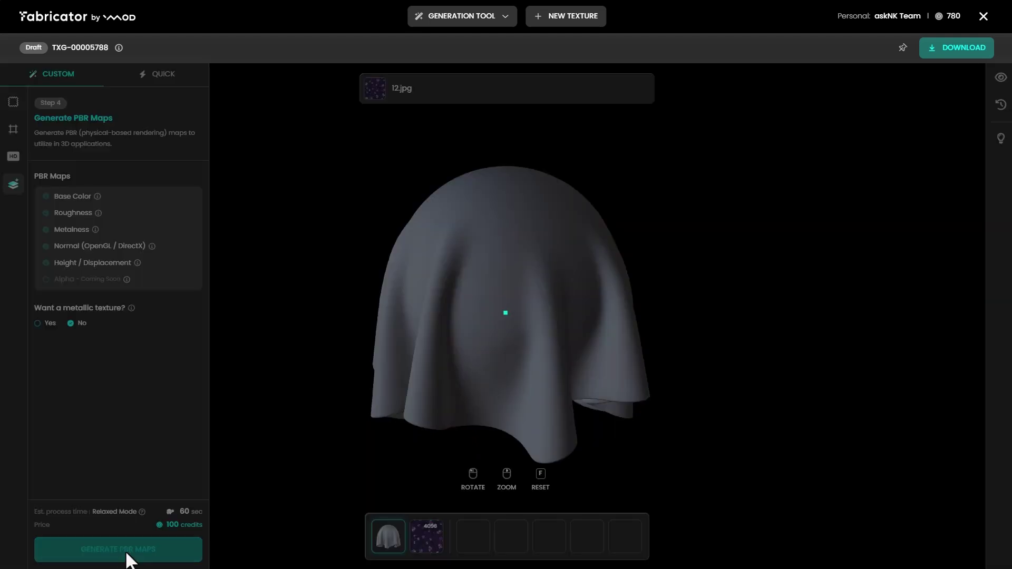
click(123, 557)
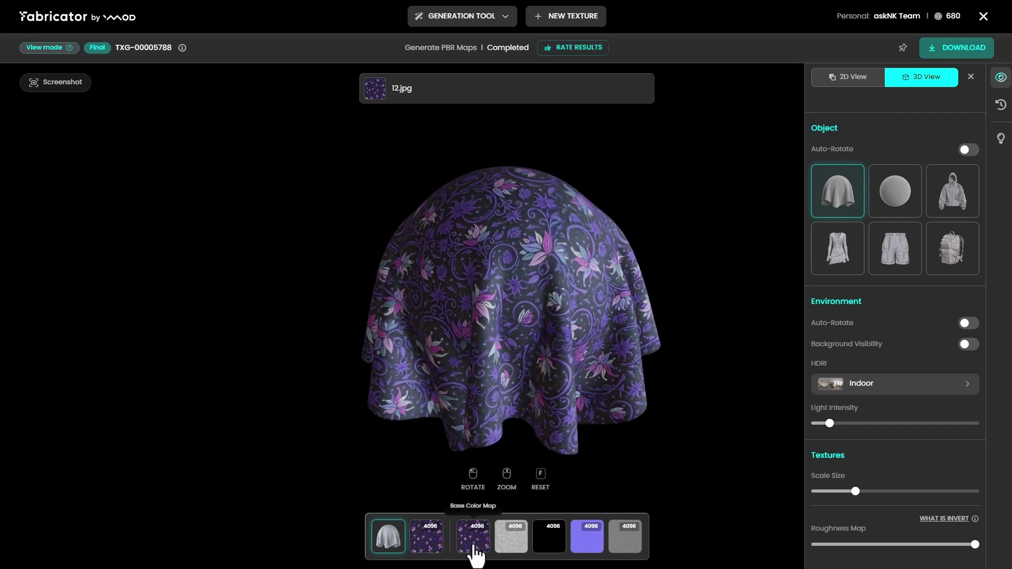
Step: Examine the fabric image and the generated base color, roughness, metalness, normal and height maps one by one
click(433, 546)
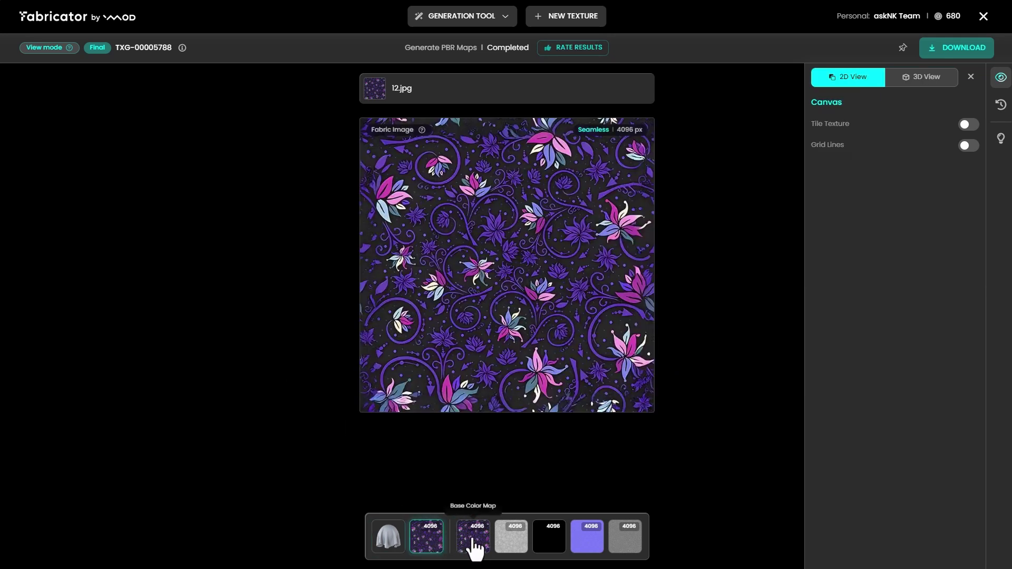
click(471, 544)
click(514, 548)
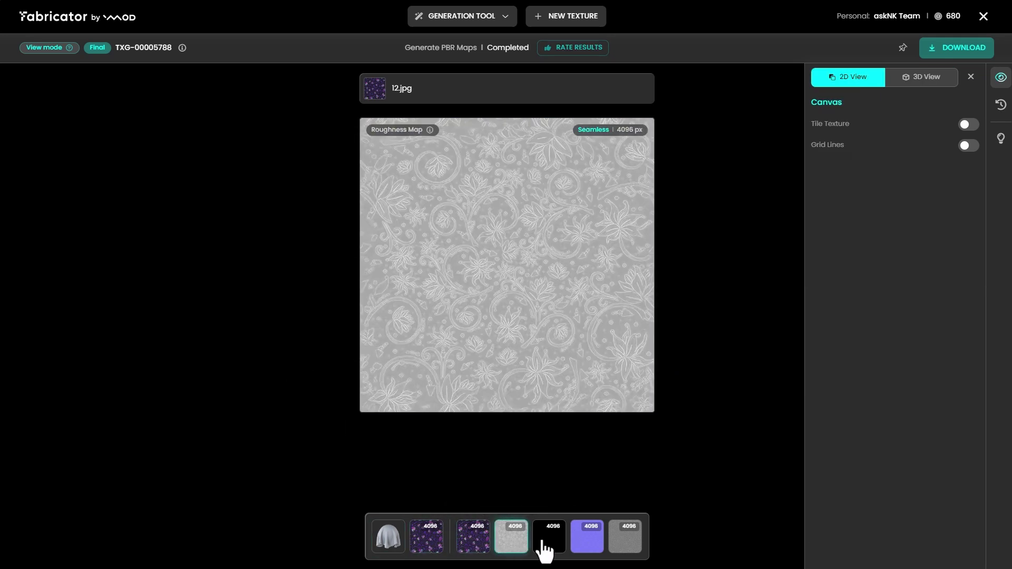
click(562, 546)
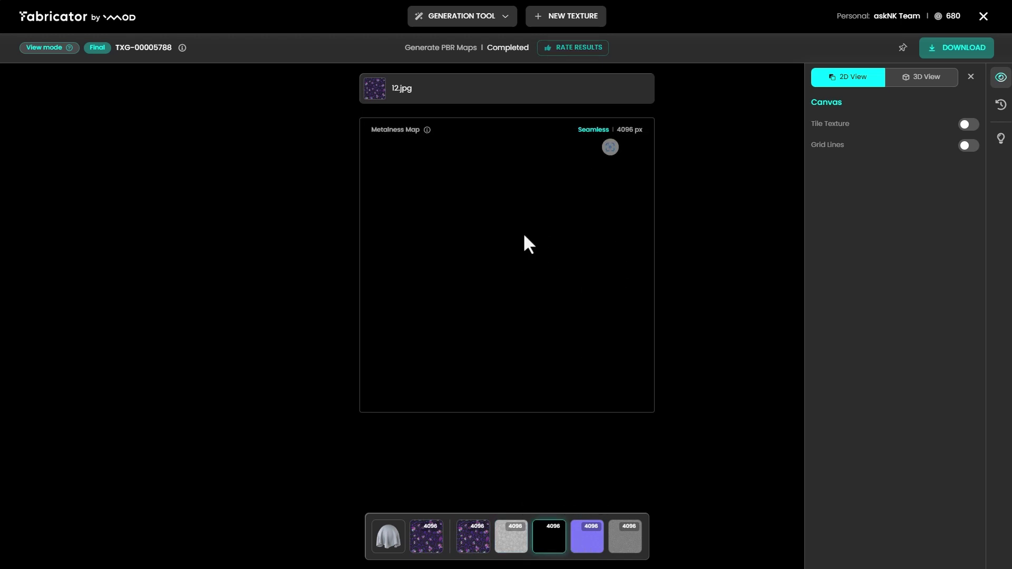
click(588, 537)
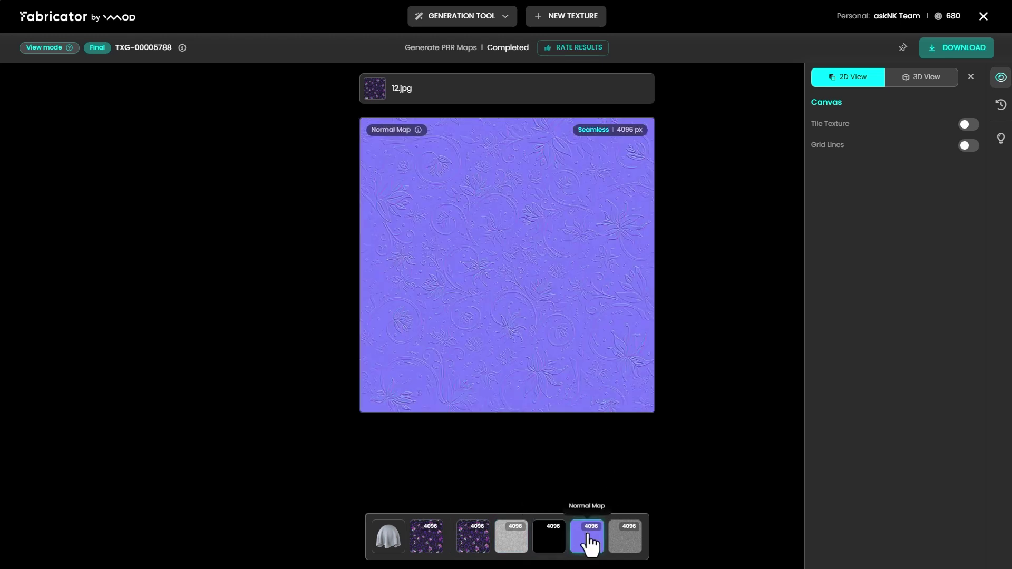
click(629, 538)
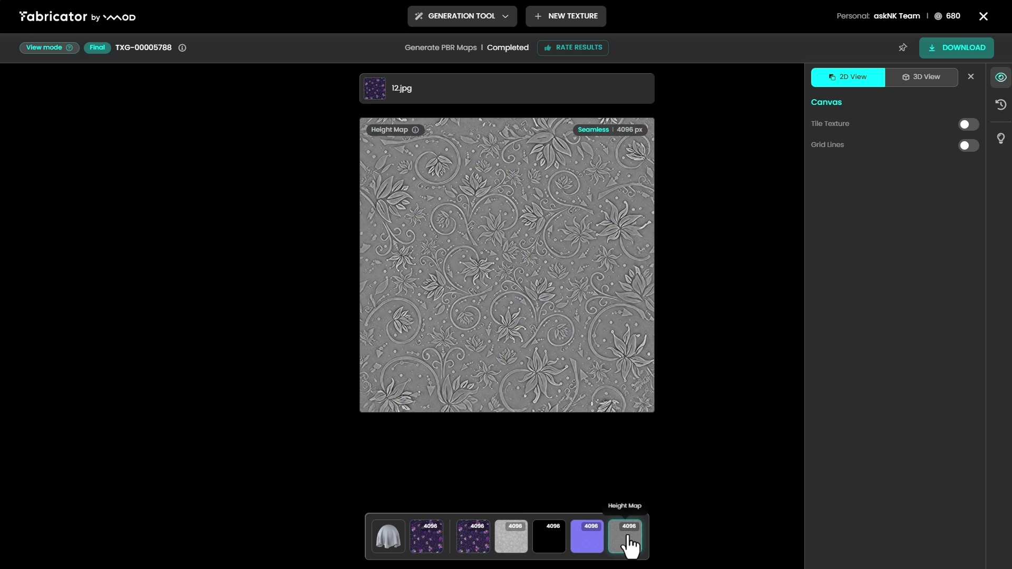
Step: Preview the fabric in 3D on the dress, shorts and backpack objects, ending on the draped cloth
click(395, 539)
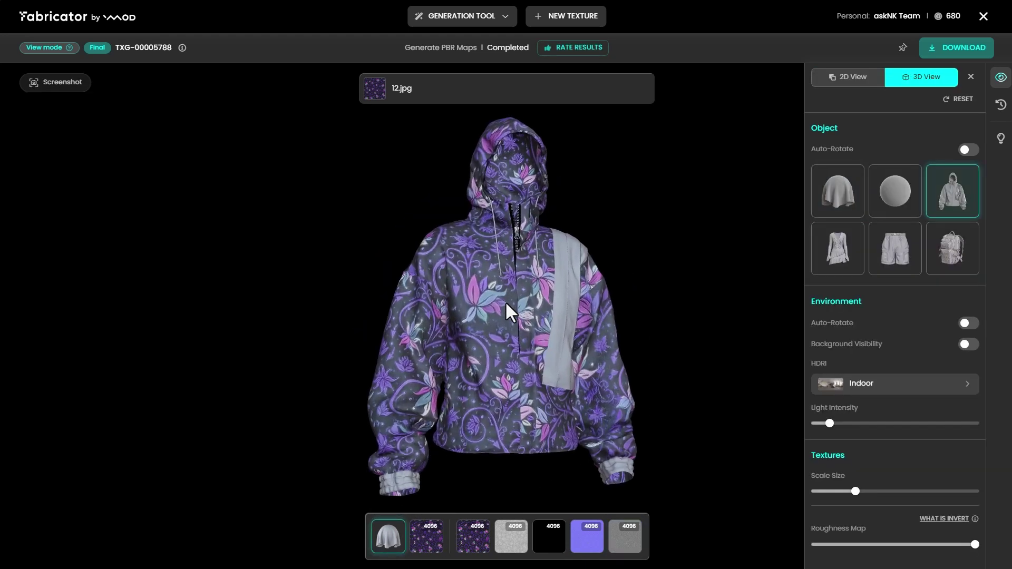
click(842, 267)
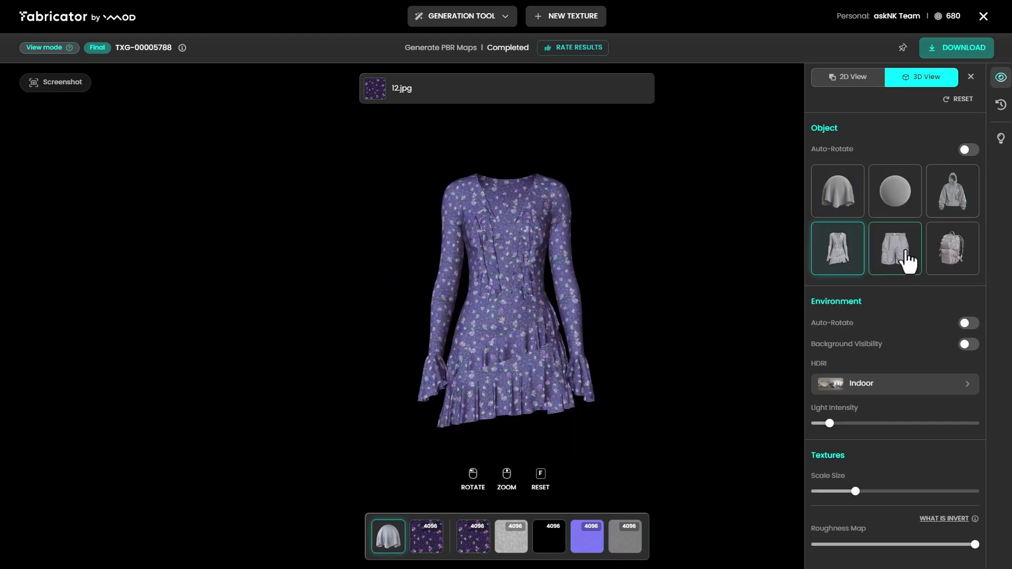
click(908, 261)
click(952, 264)
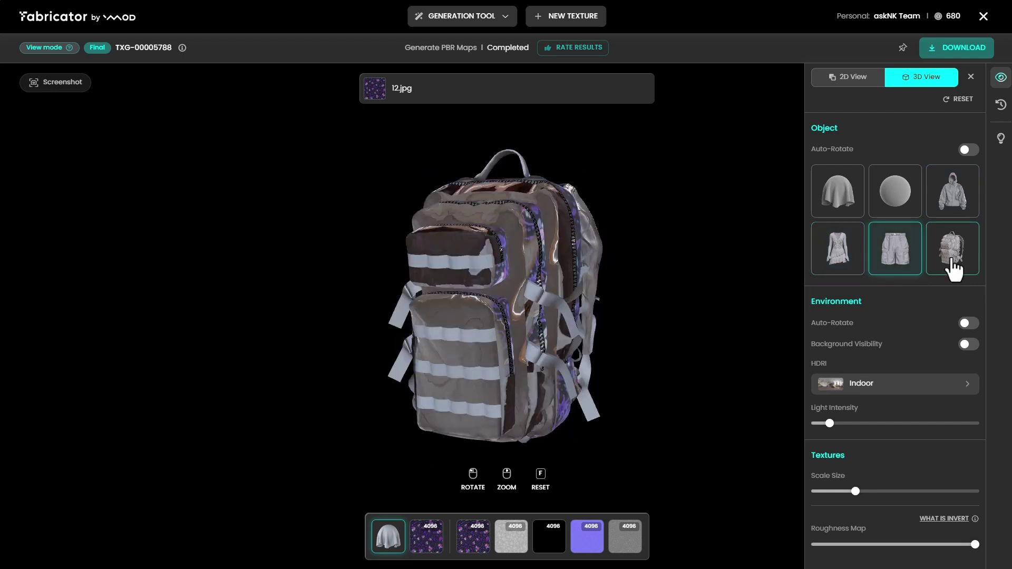
drag(626, 319, 664, 311)
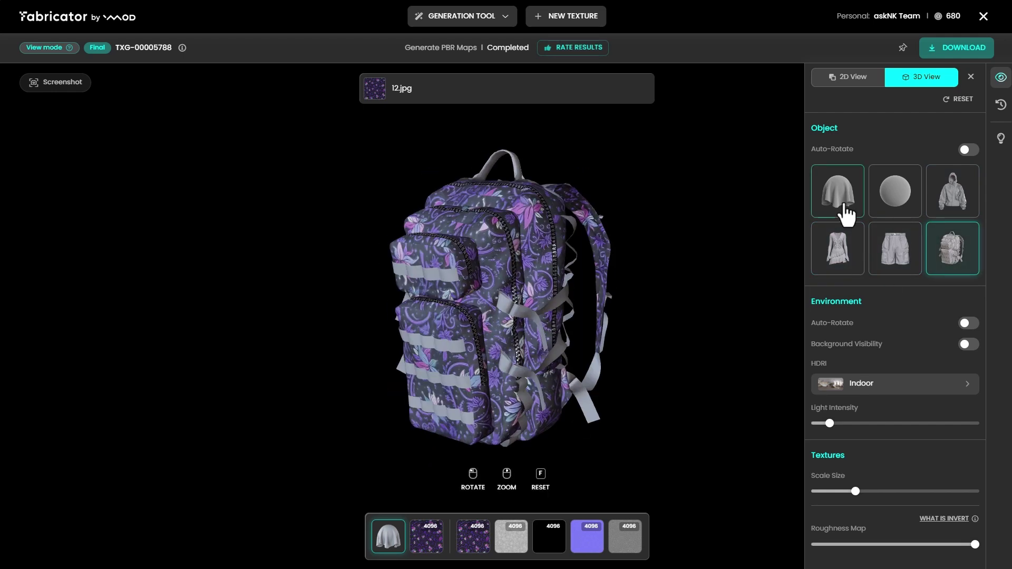
click(845, 206)
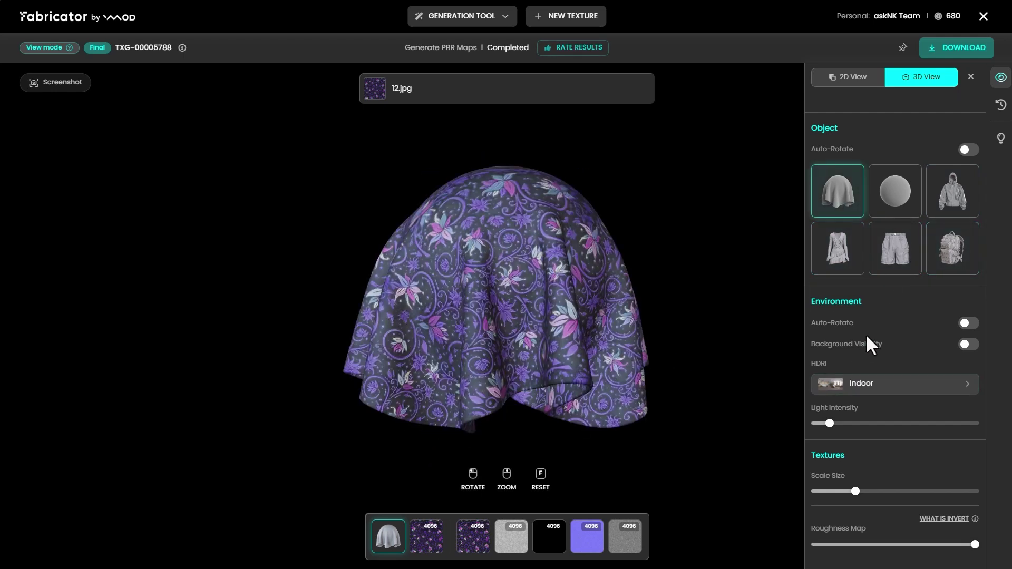
Step: Fine-tune the texture's Scale Size on the draped cloth preview
scroll(877, 326, down, 4)
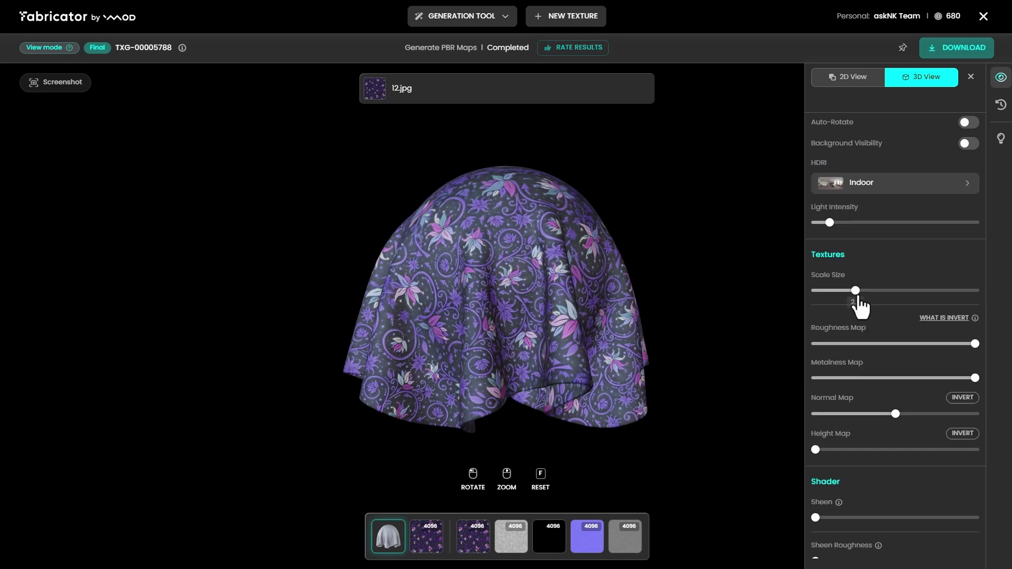
mouse_move(859, 296)
mouse_down()
mouse_move(893, 297)
mouse_move(843, 297)
mouse_move(856, 297)
mouse_up()
scroll(916, 356, down, 3)
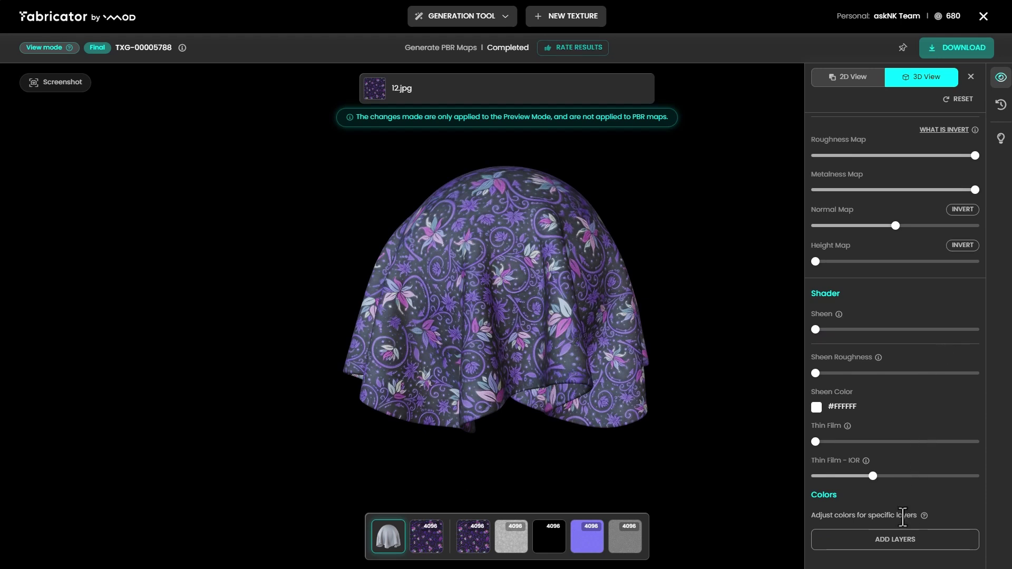
Step: Add color layers to the previewed fabric and change the dark 322B4A layer to purple 4320B6
click(899, 541)
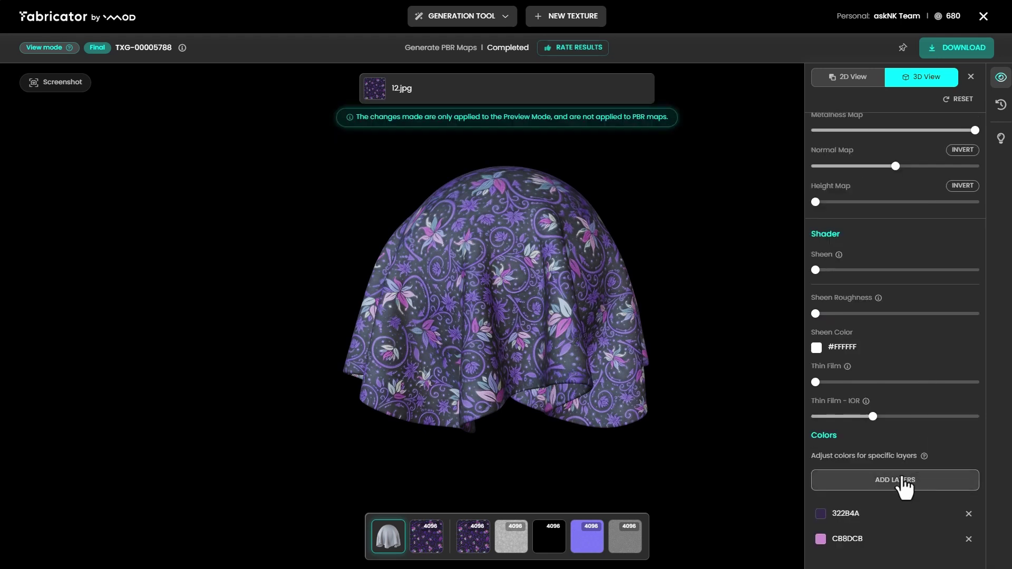
click(821, 513)
mouse_move(752, 393)
mouse_down()
mouse_move(788, 417)
mouse_move(777, 466)
mouse_move(707, 463)
mouse_move(747, 388)
mouse_move(690, 375)
mouse_move(681, 411)
mouse_move(659, 340)
mouse_move(746, 437)
mouse_move(794, 380)
mouse_move(754, 408)
mouse_up()
click(785, 344)
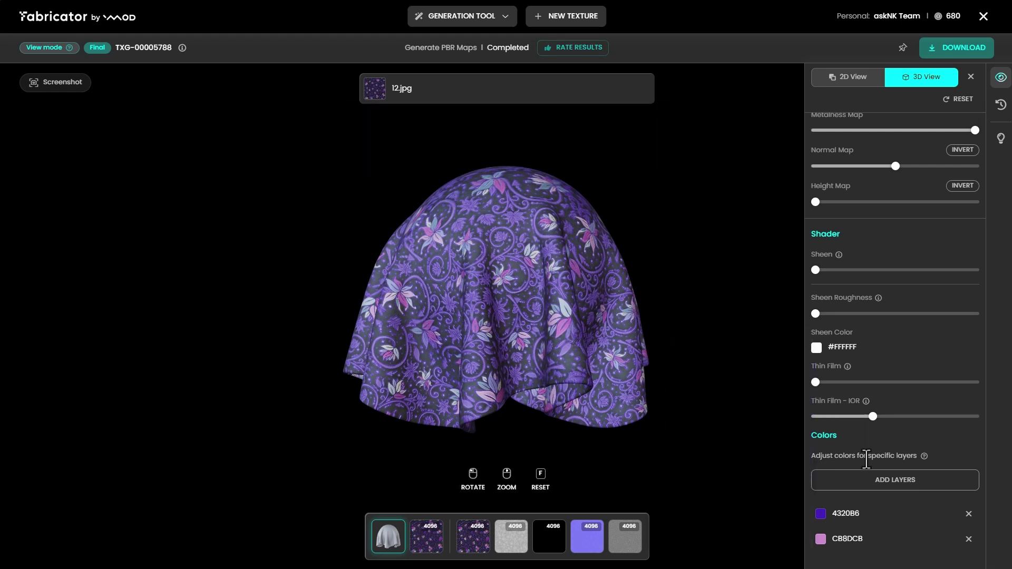
scroll(973, 118, up, 8)
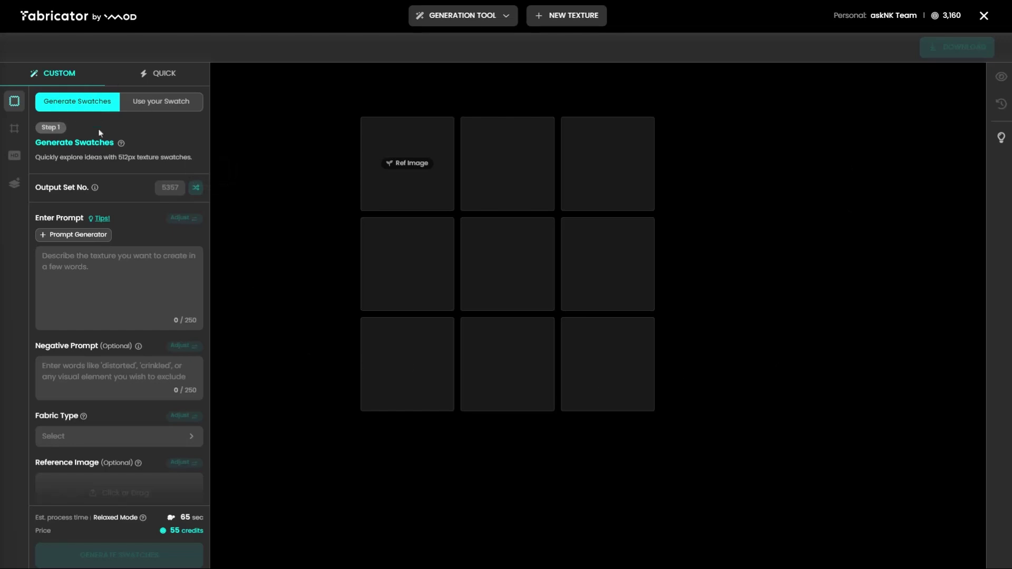
Step: Generate a texture prompt from an uploaded photo of the brown jacket, describing the target as "Jacket area"
click(68, 238)
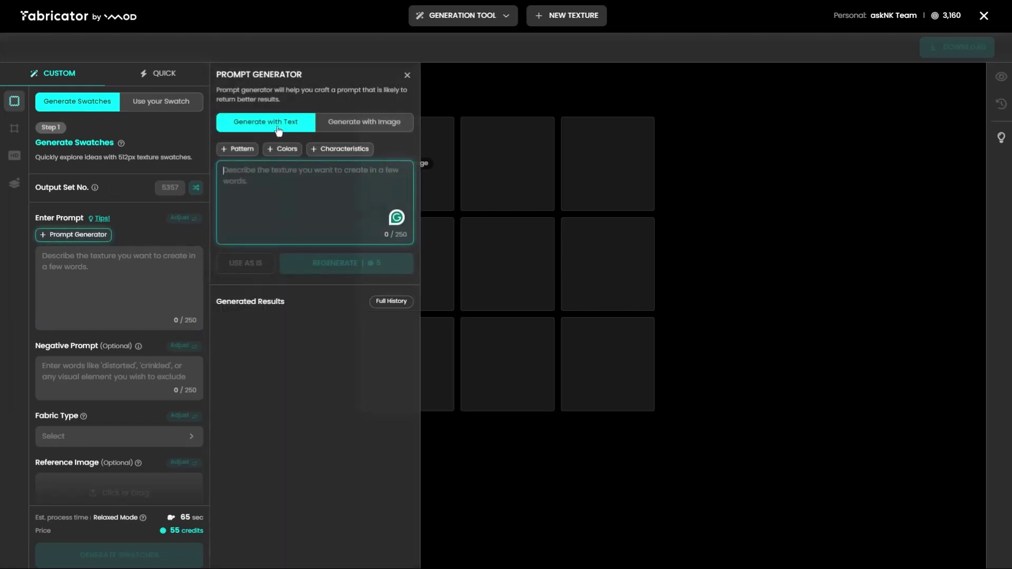
click(383, 125)
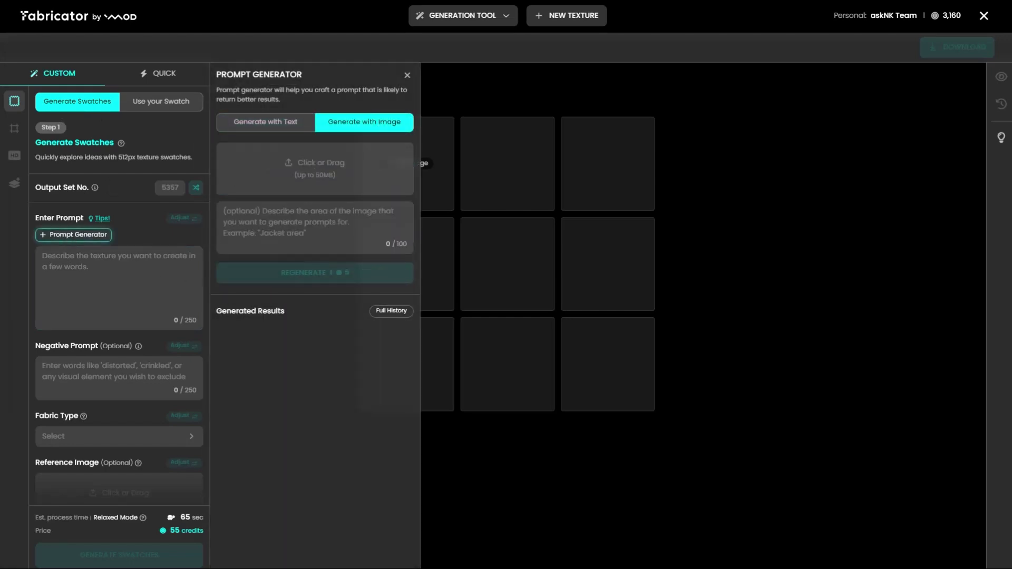
drag(391, 164, 320, 170)
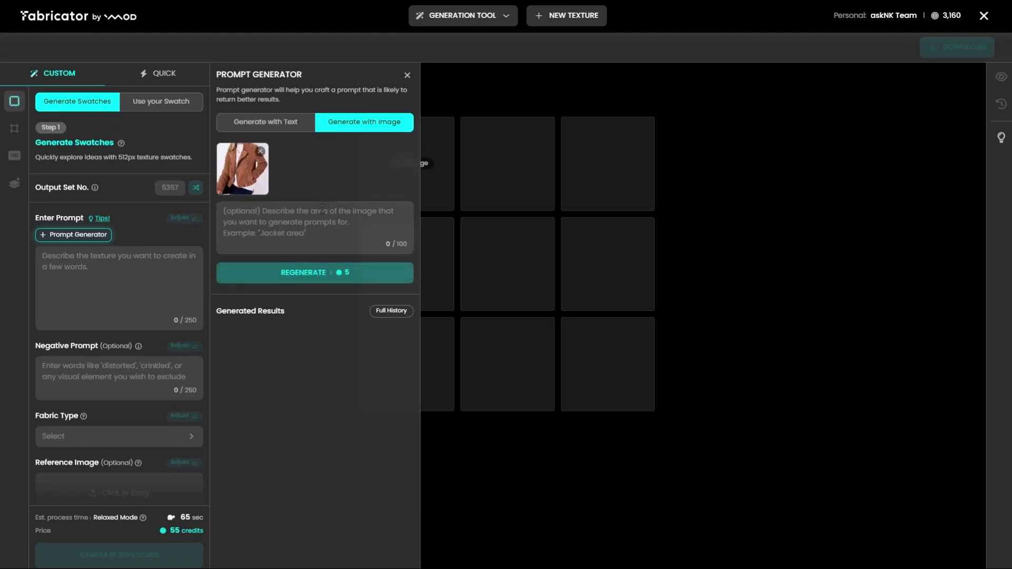
click(325, 230)
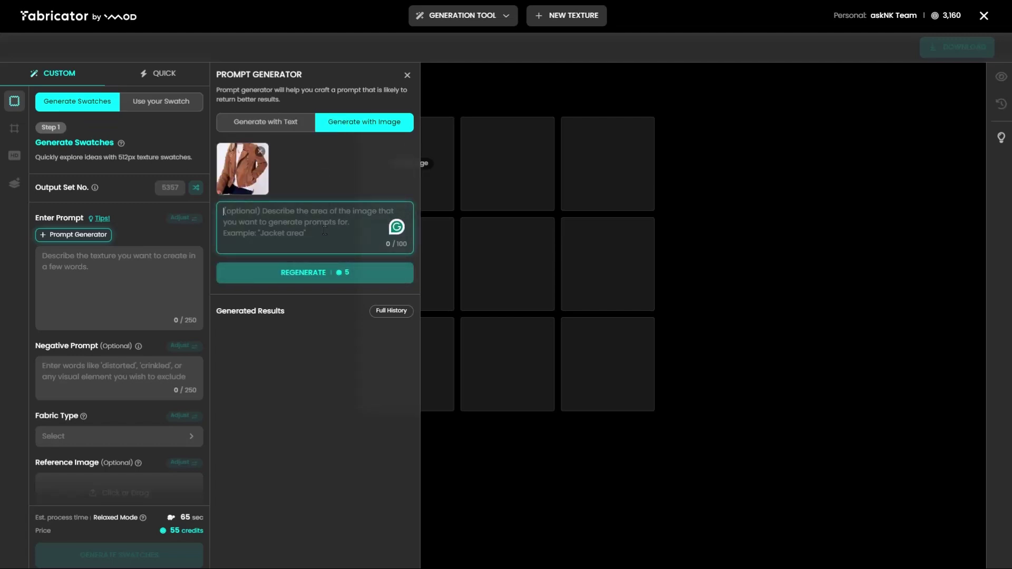
text(J)
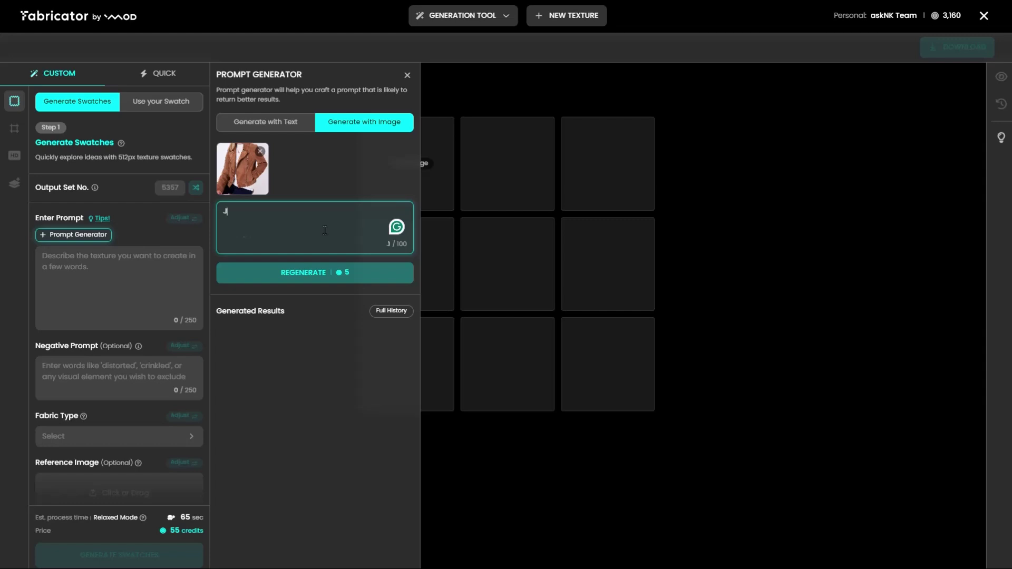
text(acket area)
click(312, 279)
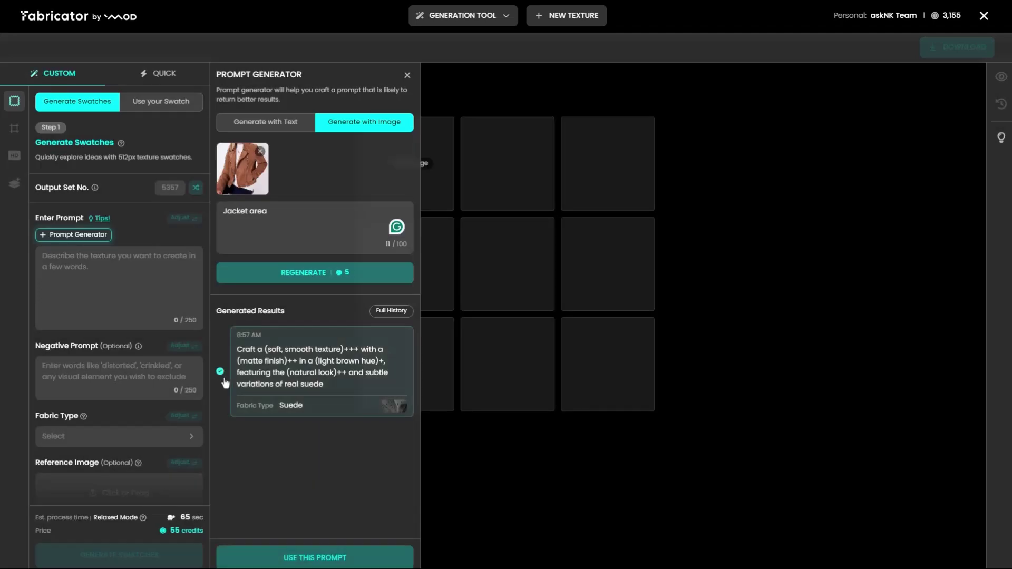
Step: Use the generated suede prompt for the swatches and open the Suede fabric type's prefix prompt
click(220, 372)
click(319, 555)
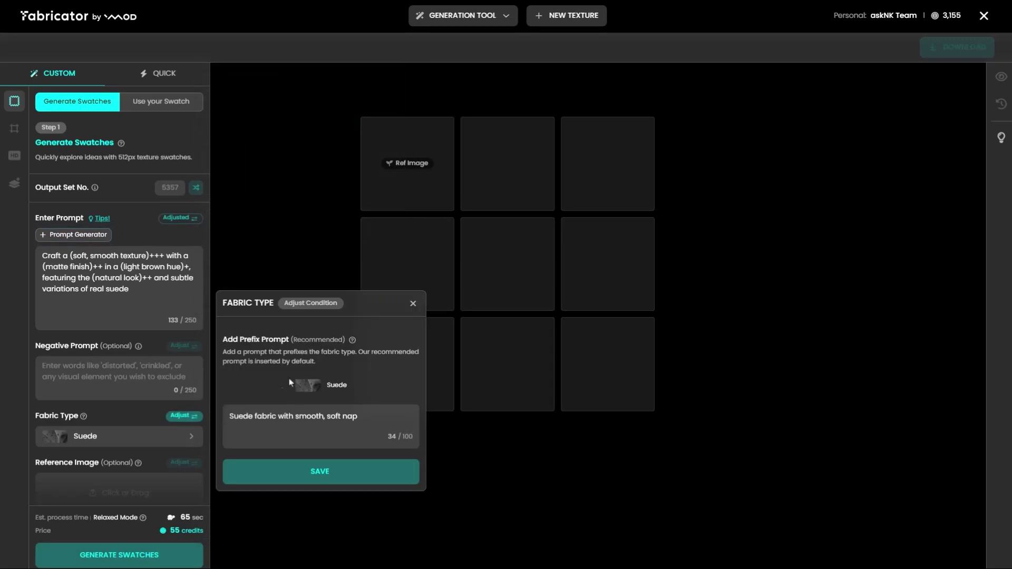
click(179, 417)
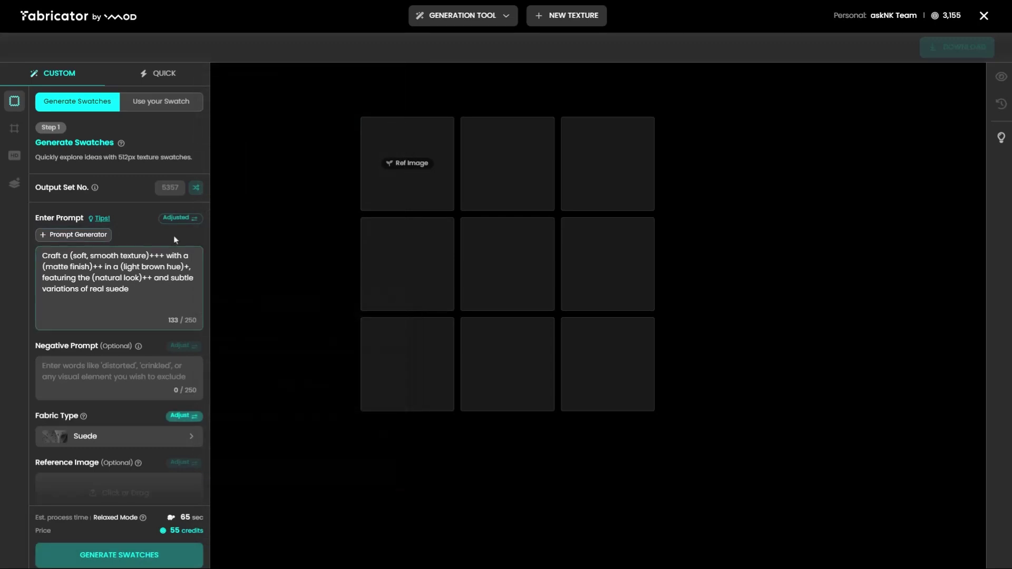
Step: Save the text prompt's phrase weights with "natural look" at +2 and generate the suede swatches
click(178, 222)
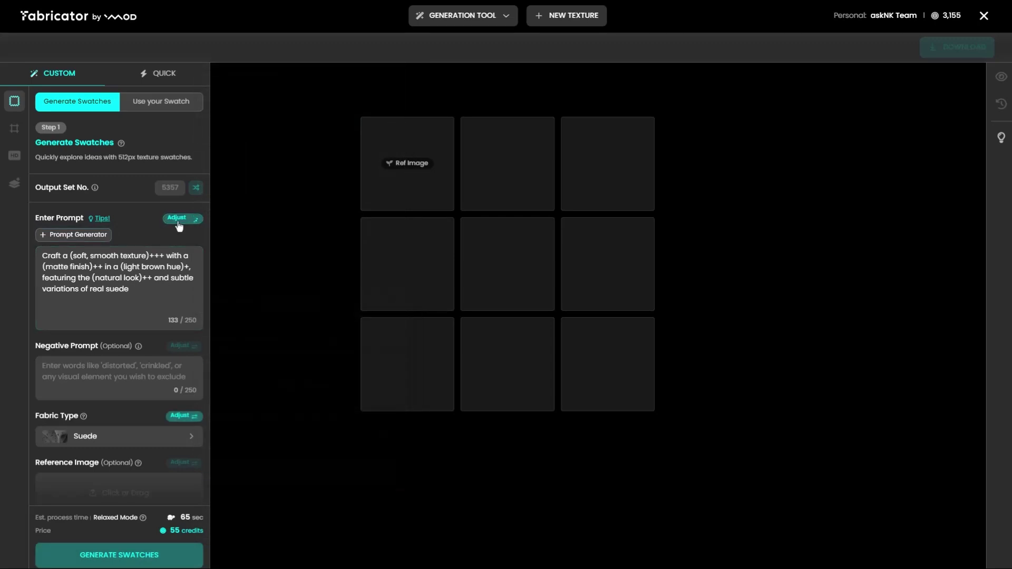
click(179, 221)
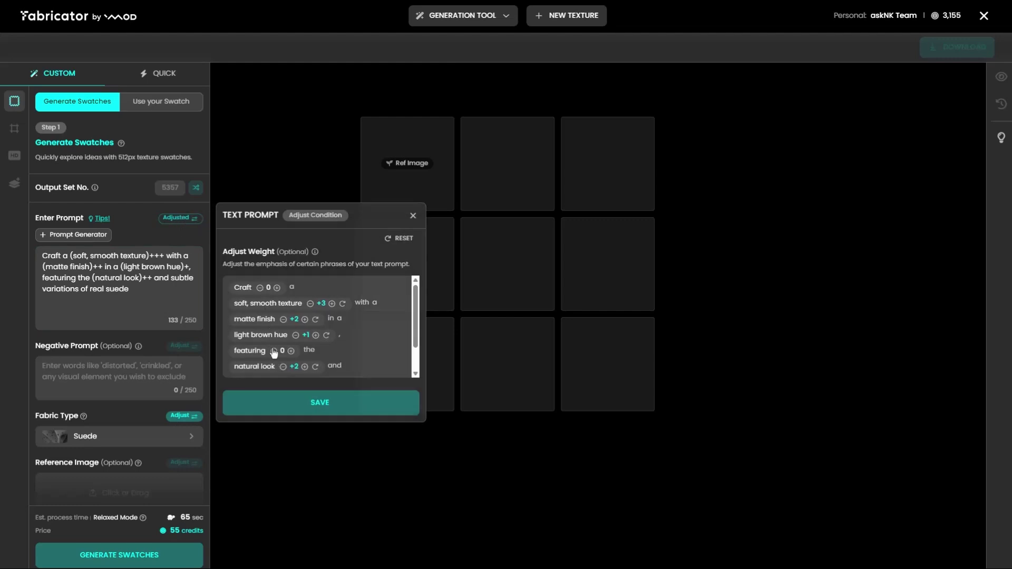
scroll(264, 347, down, 2)
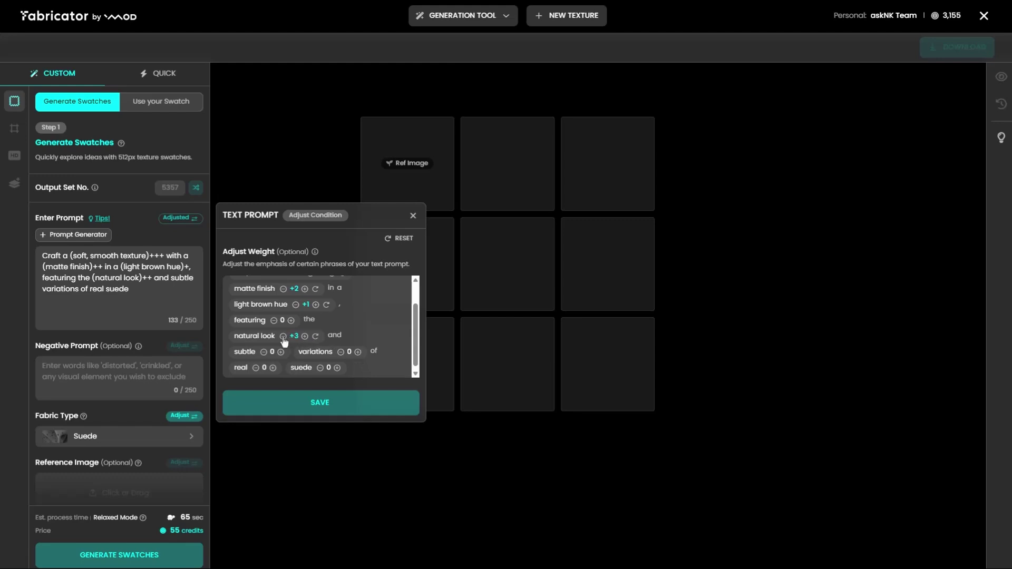
click(296, 404)
scroll(124, 510, down, 2)
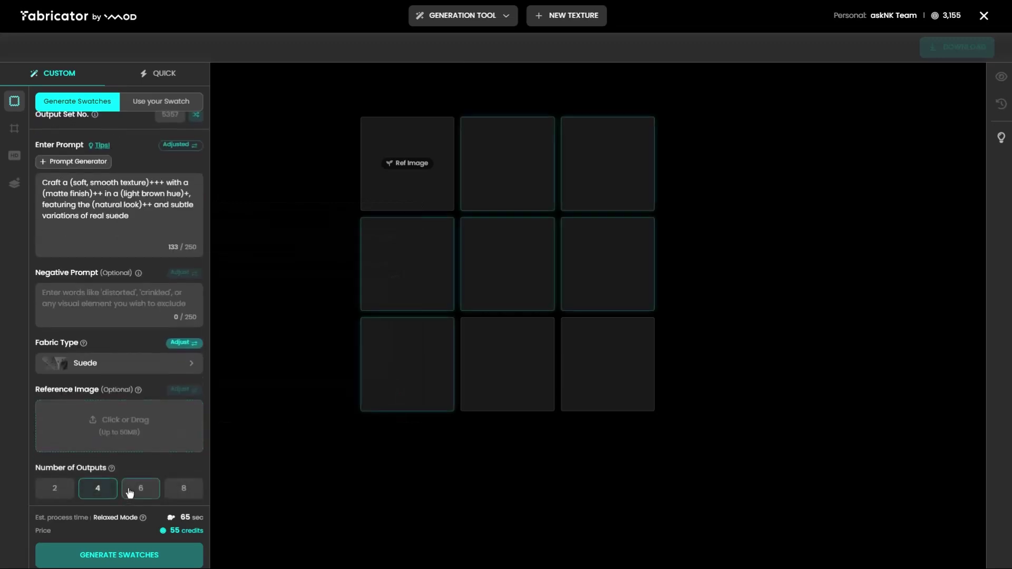
click(125, 561)
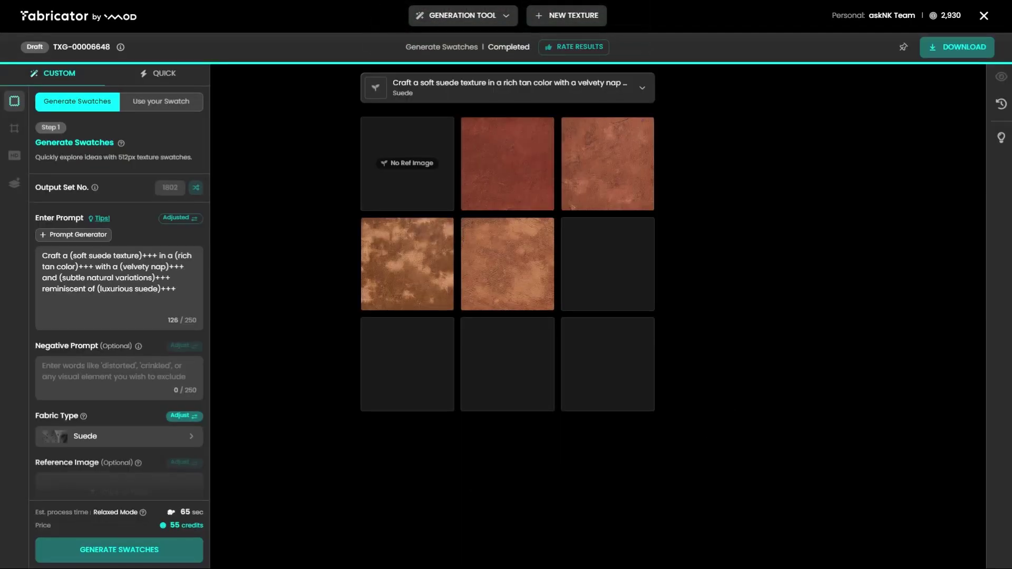
Step: Enlarge the generated suede swatches and compare them one by one in both directions
click(510, 170)
click(674, 271)
click(674, 271)
click(674, 271)
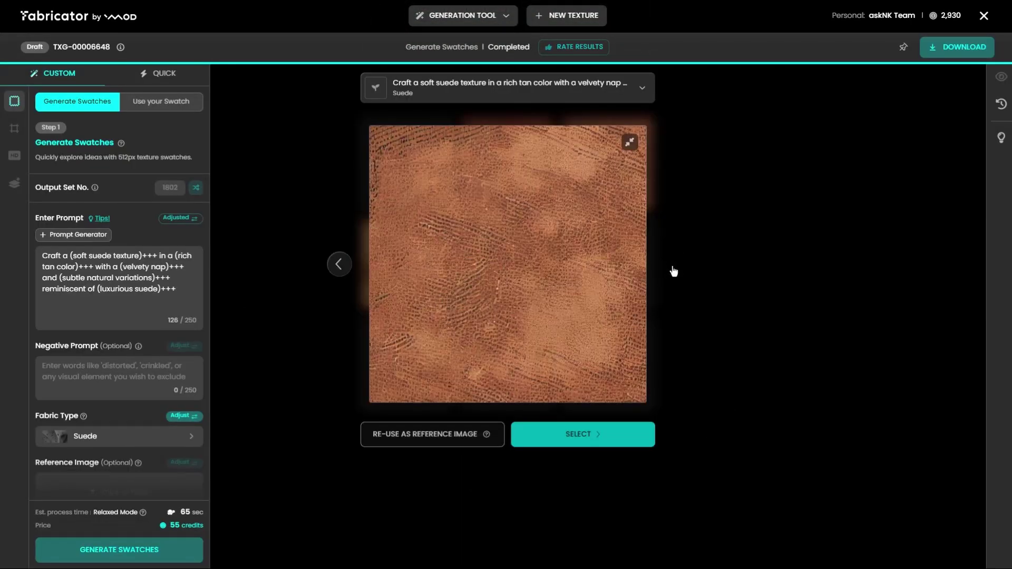
click(339, 265)
click(339, 264)
click(339, 264)
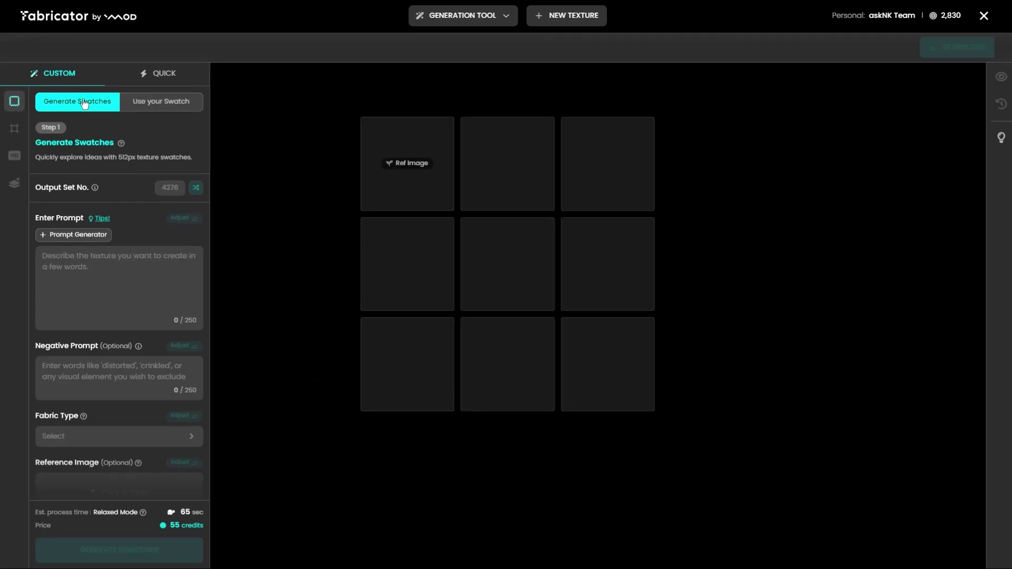
Step: Generate a text prompt from the Baroque pattern, Green Turquoise color and Embroidery characteristic, and use the result for a new texture
click(78, 236)
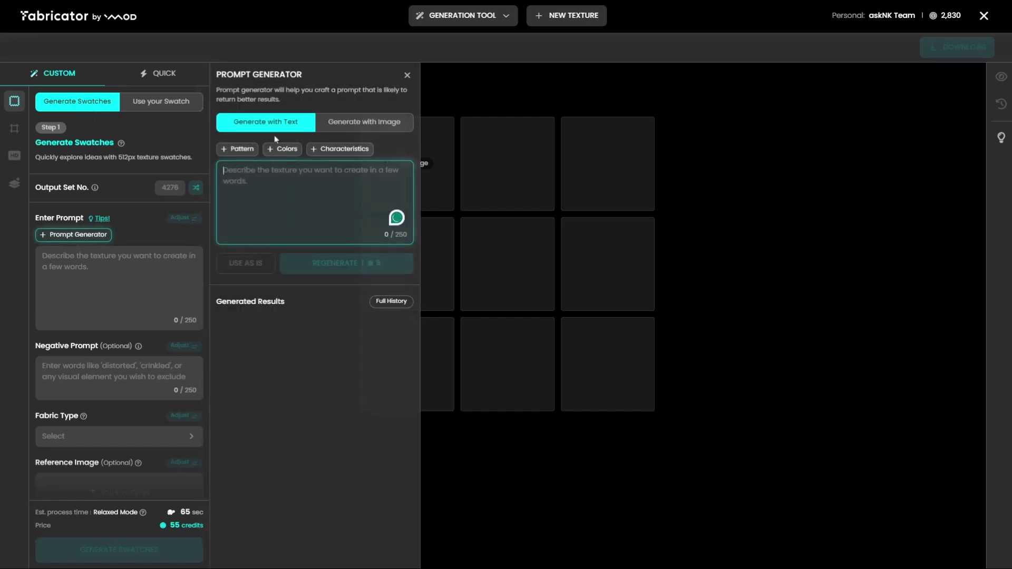
click(246, 152)
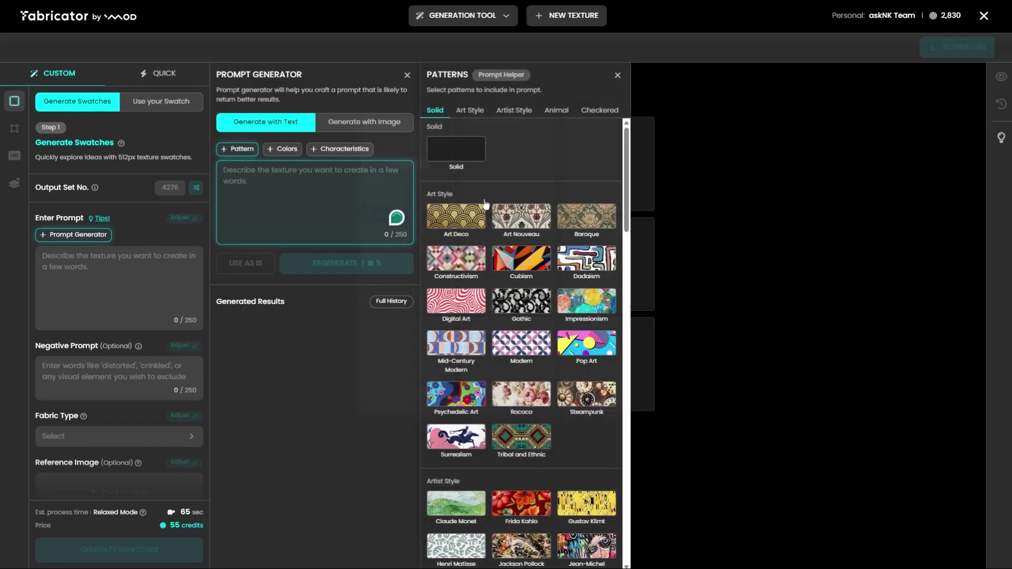
click(588, 226)
click(597, 405)
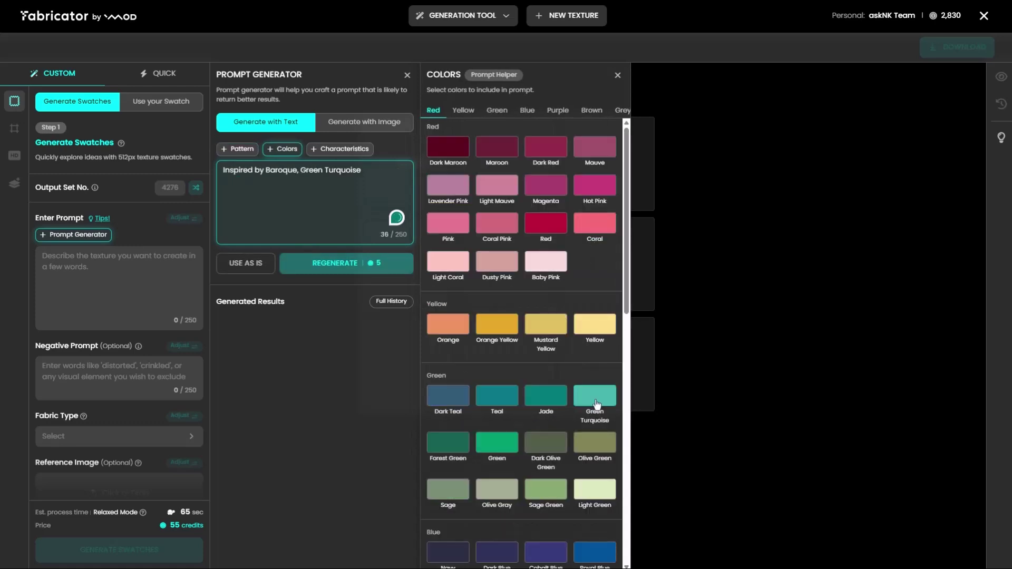
click(352, 149)
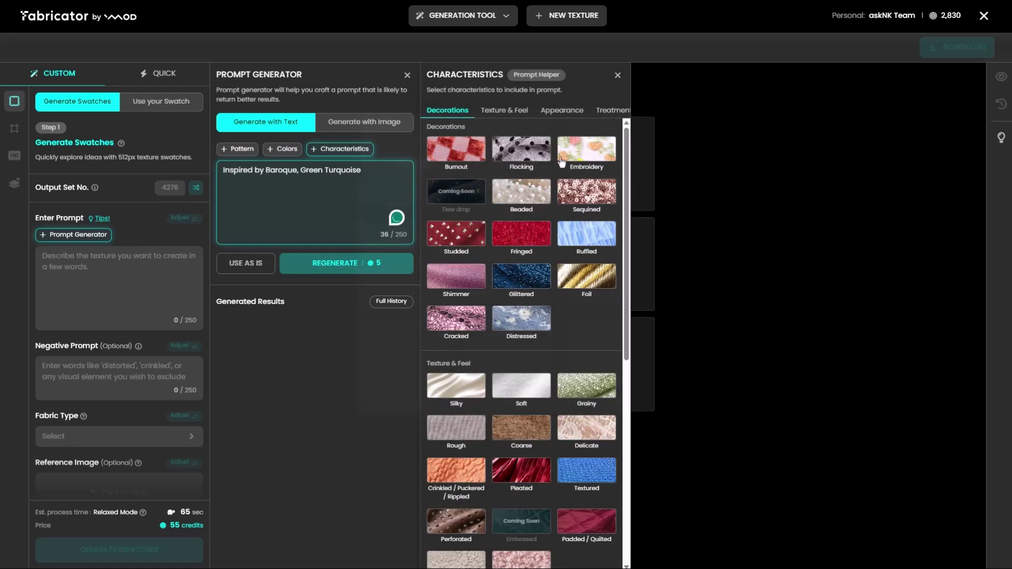
click(578, 154)
click(329, 265)
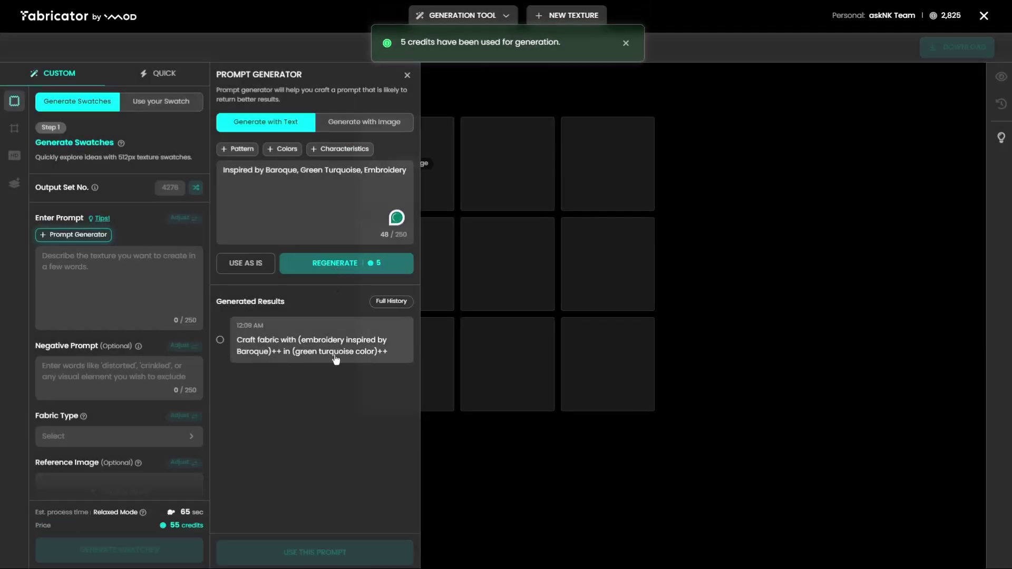
click(220, 340)
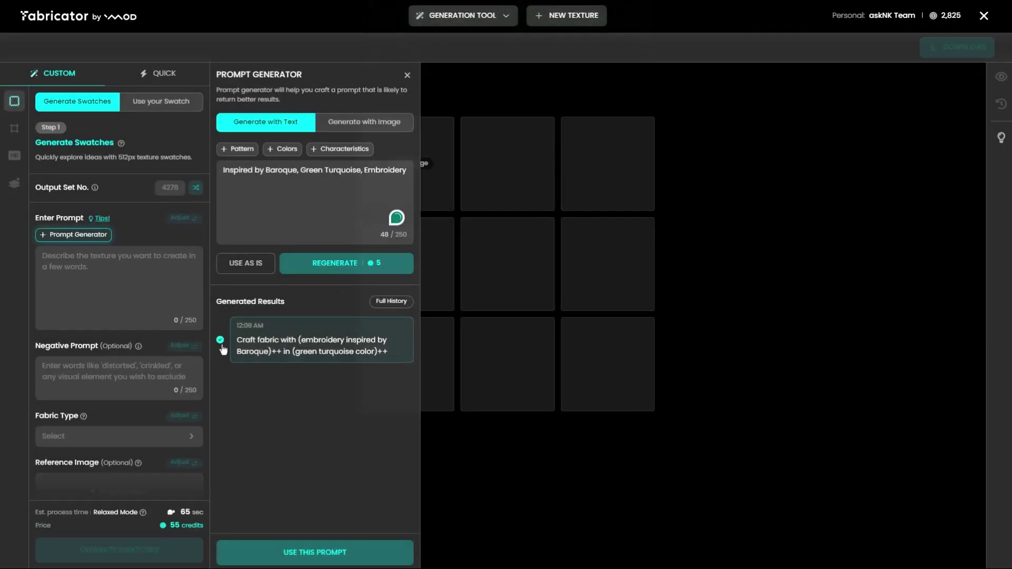
click(314, 552)
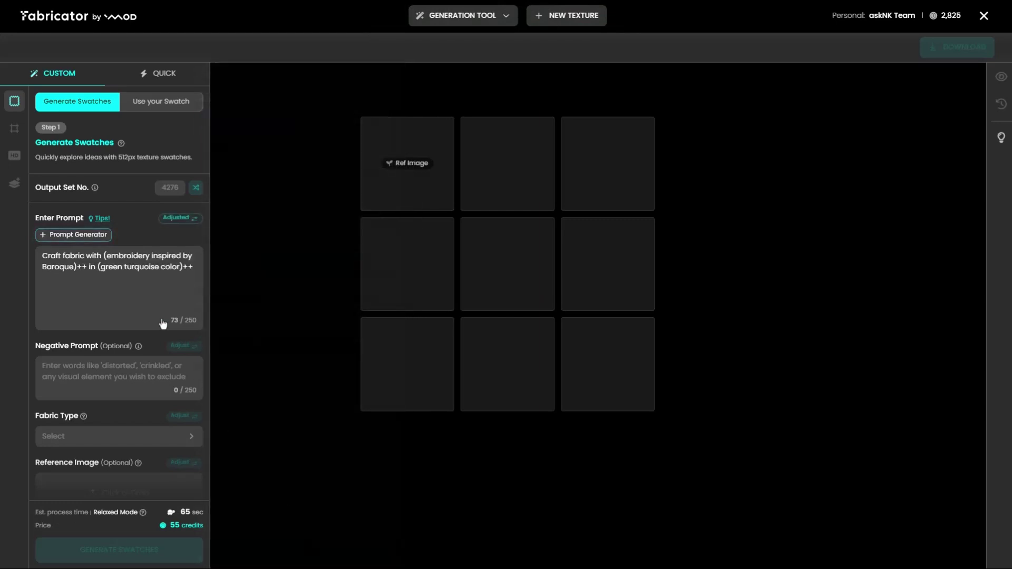
Step: Set the fabric type to Jacquard / Brocade and generate four swatches from the Baroque embroidery prompt
scroll(125, 391, down, 2)
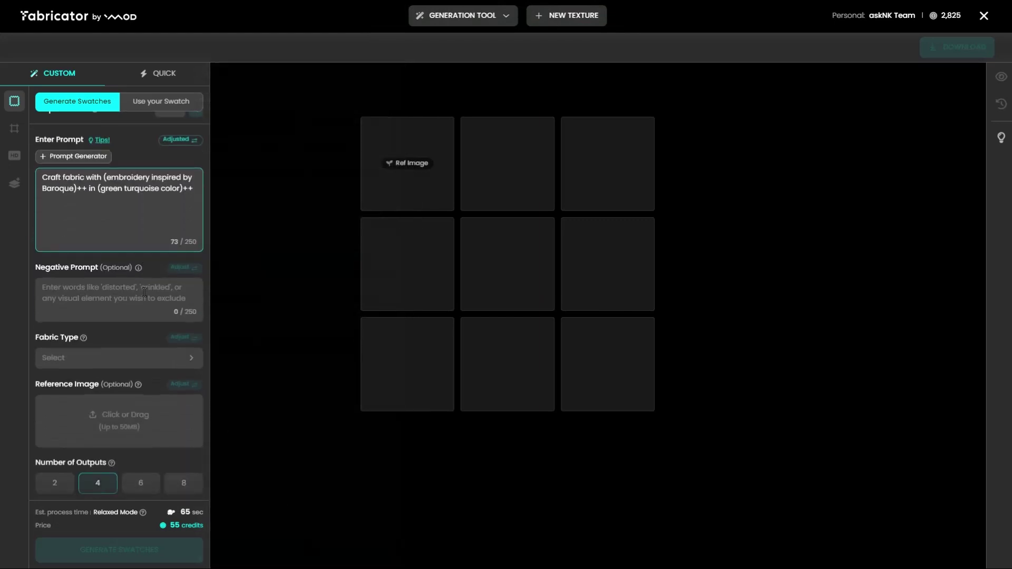
click(75, 364)
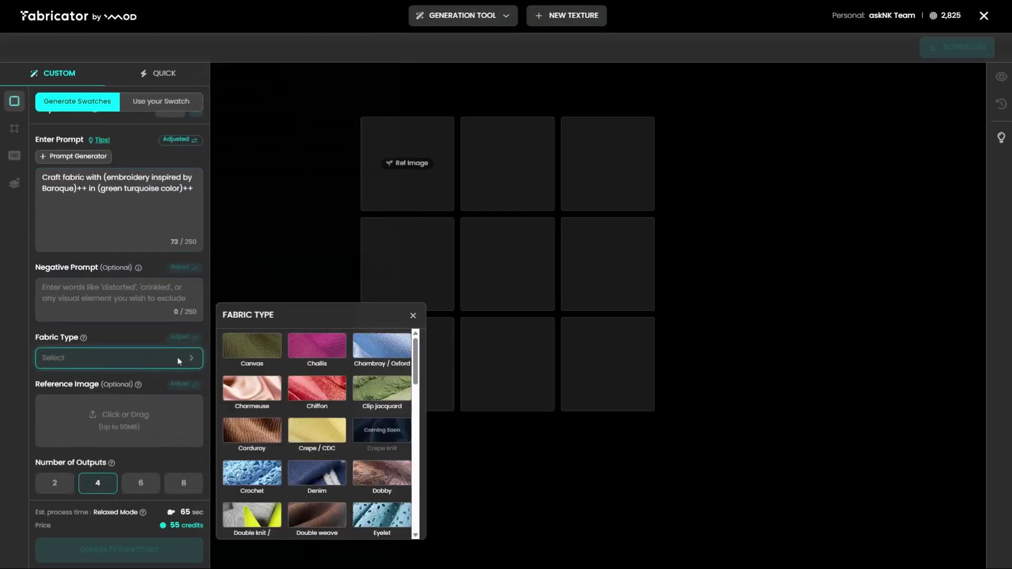
scroll(284, 373, down, 5)
scroll(284, 373, down, 1)
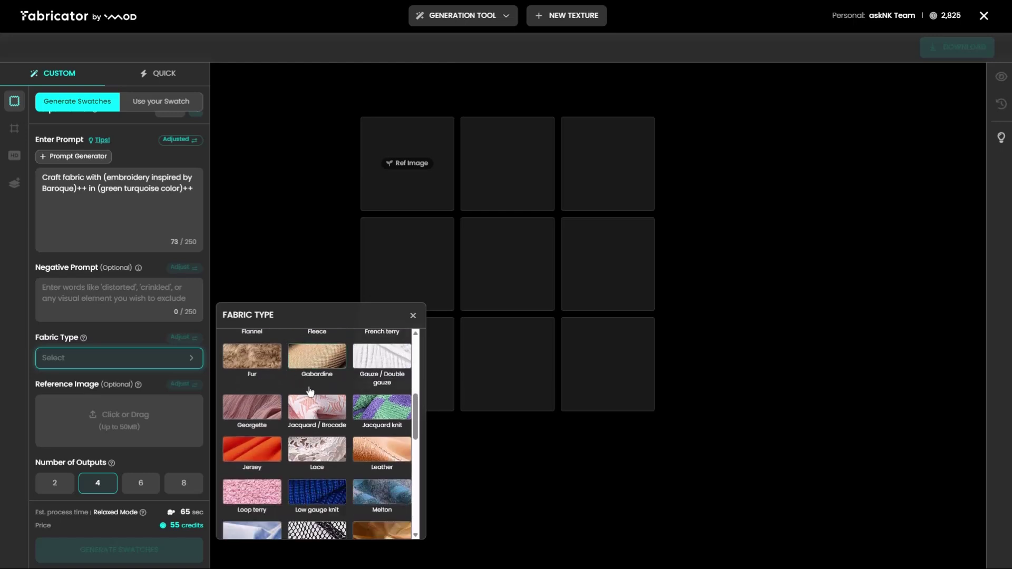
click(317, 409)
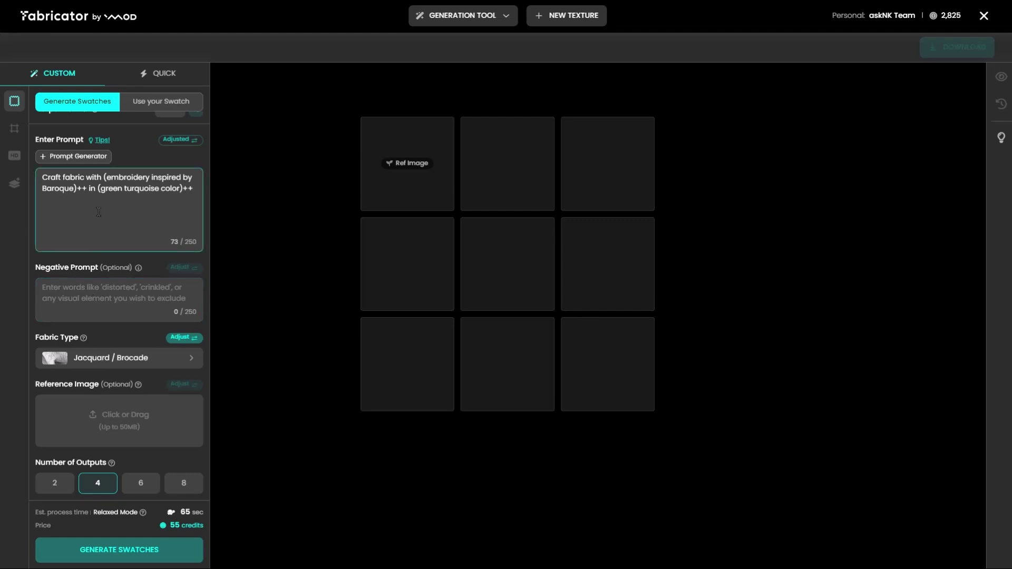
click(110, 560)
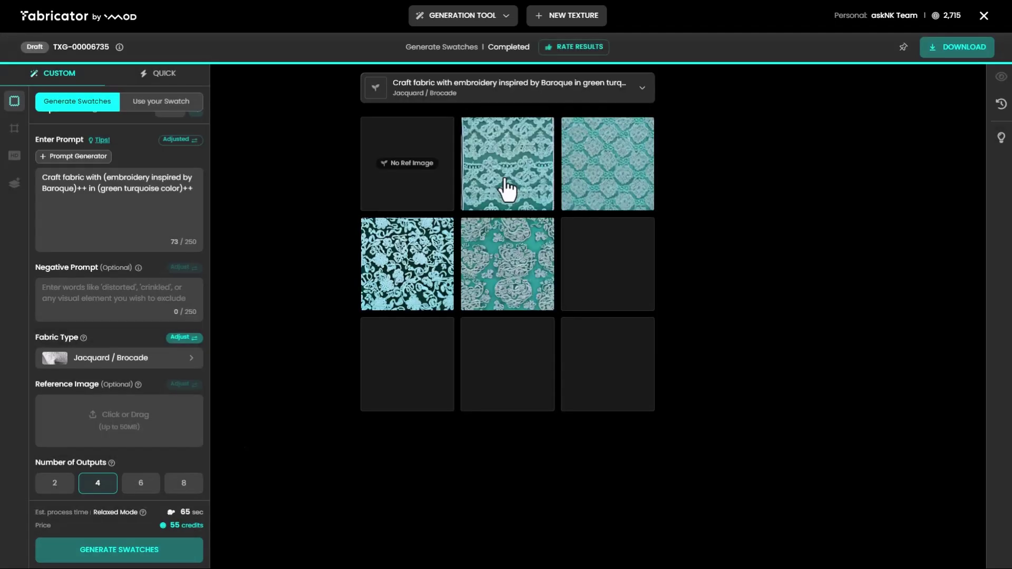
Step: Compare the enlarged brocade swatches and select the second one, with the regular diamond-shaped medallions, for the texture
click(507, 191)
click(678, 265)
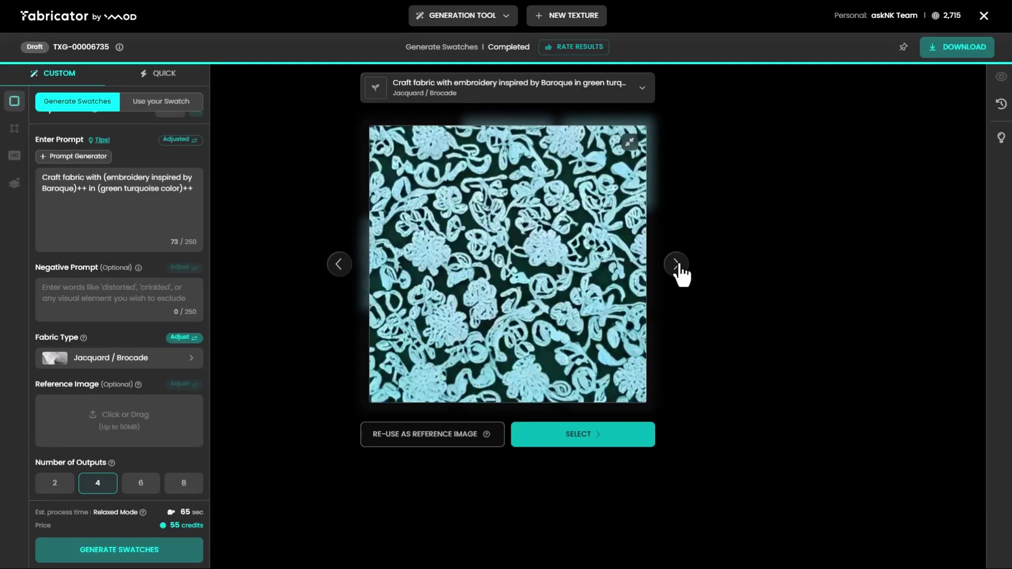
click(677, 265)
click(677, 265)
click(680, 265)
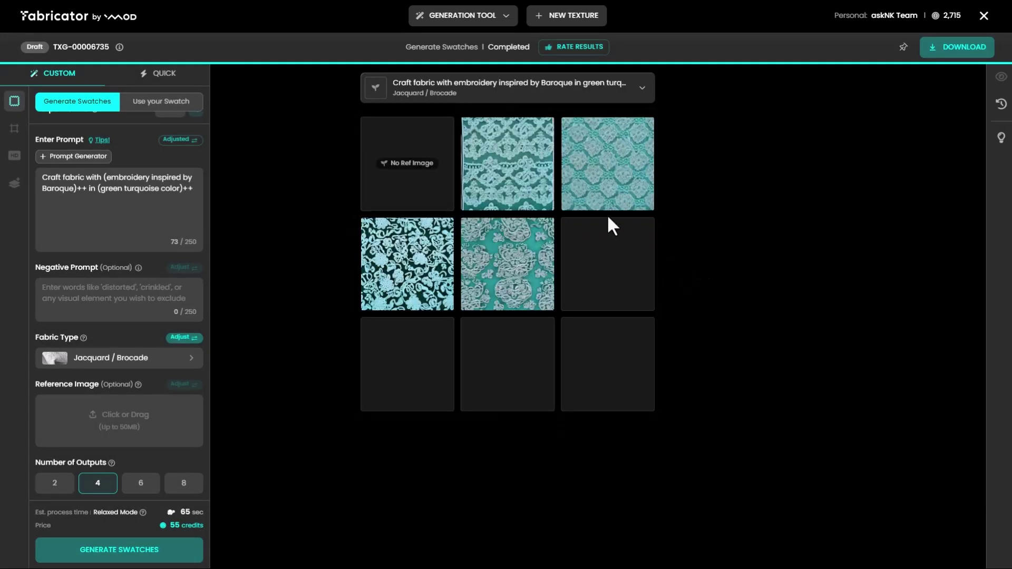
click(599, 168)
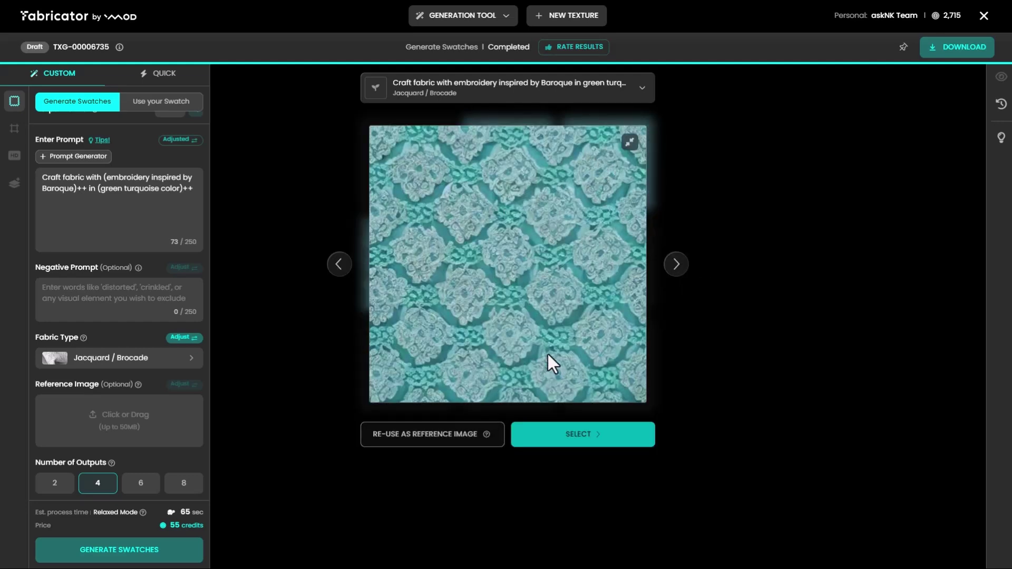
click(572, 442)
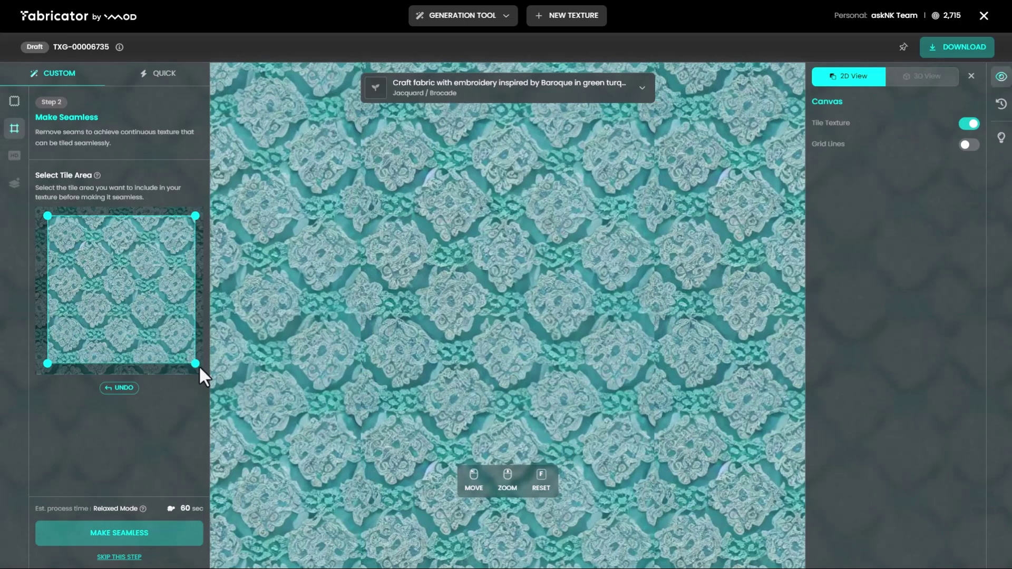
Step: Shrink the tile area to a few medallions along the swatch's left edge and make the texture seamless
drag(198, 365, 143, 329)
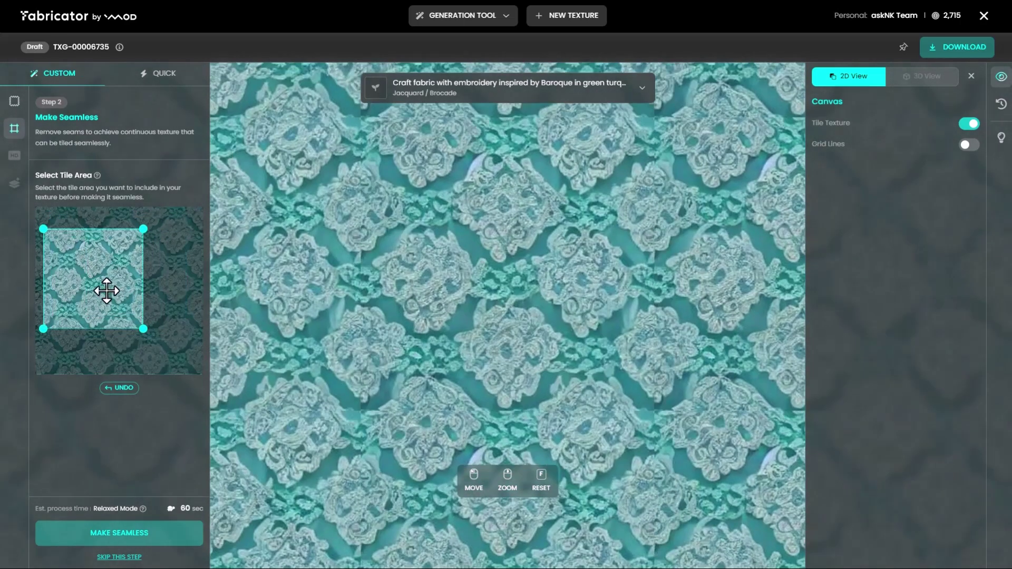
drag(43, 328, 37, 335)
click(146, 532)
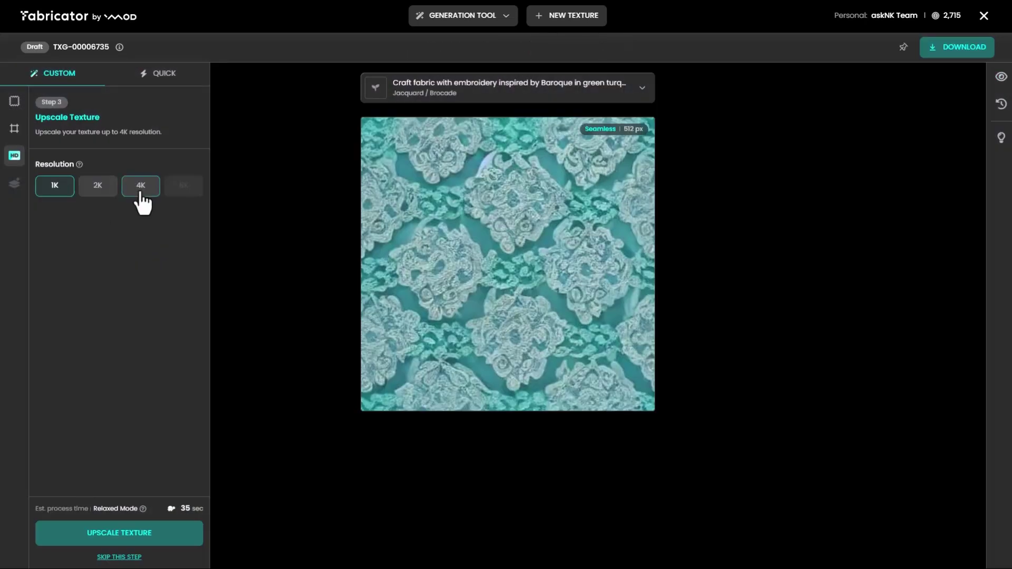
Step: Upscale the seamless brocade texture to 4K and generate its PBR maps
click(139, 188)
click(127, 527)
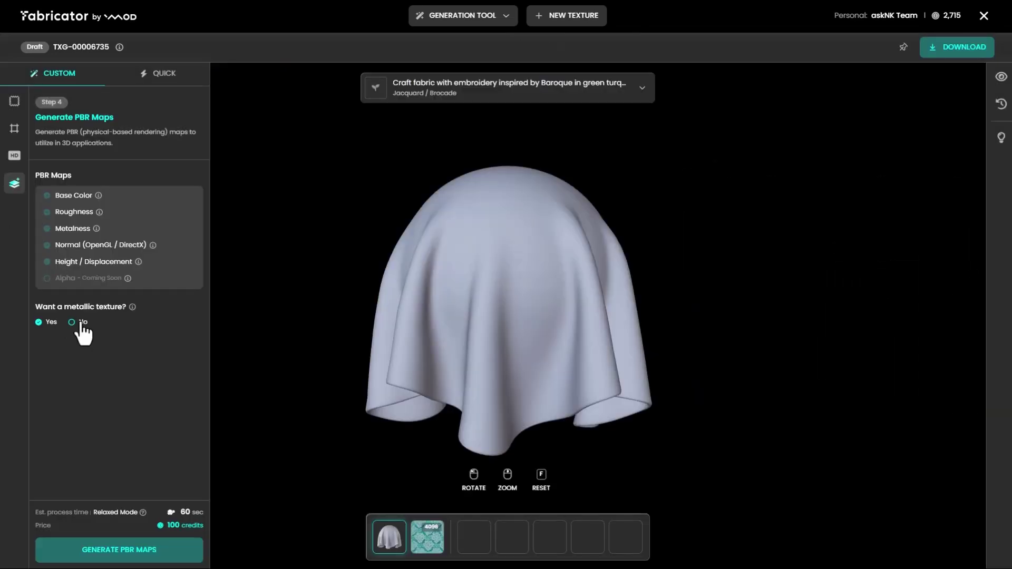
click(154, 557)
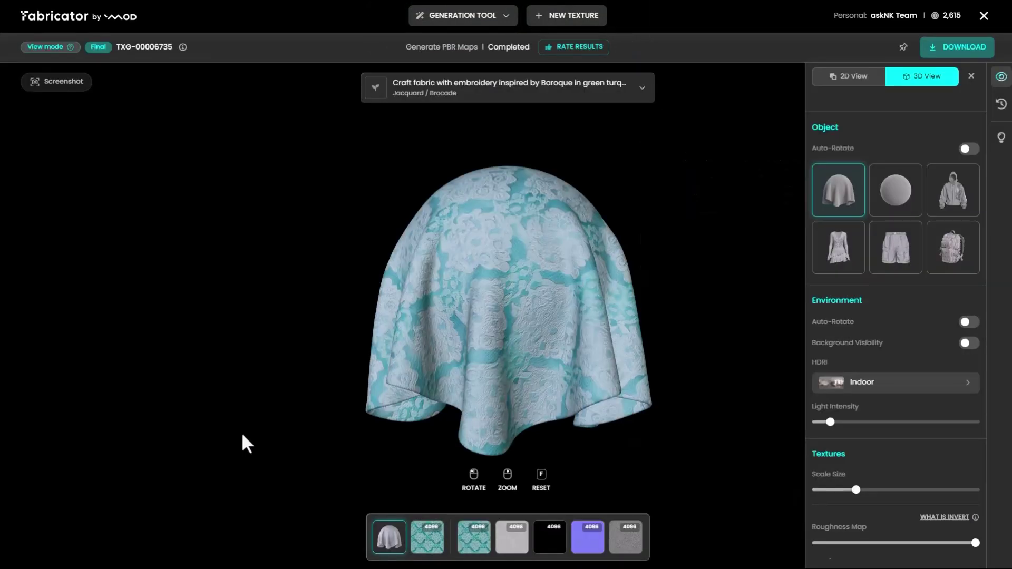
Step: Preview the brocade fabric on the hooded jacket and increase the texture scale size to about 70 percent of its range
drag(565, 320, 434, 349)
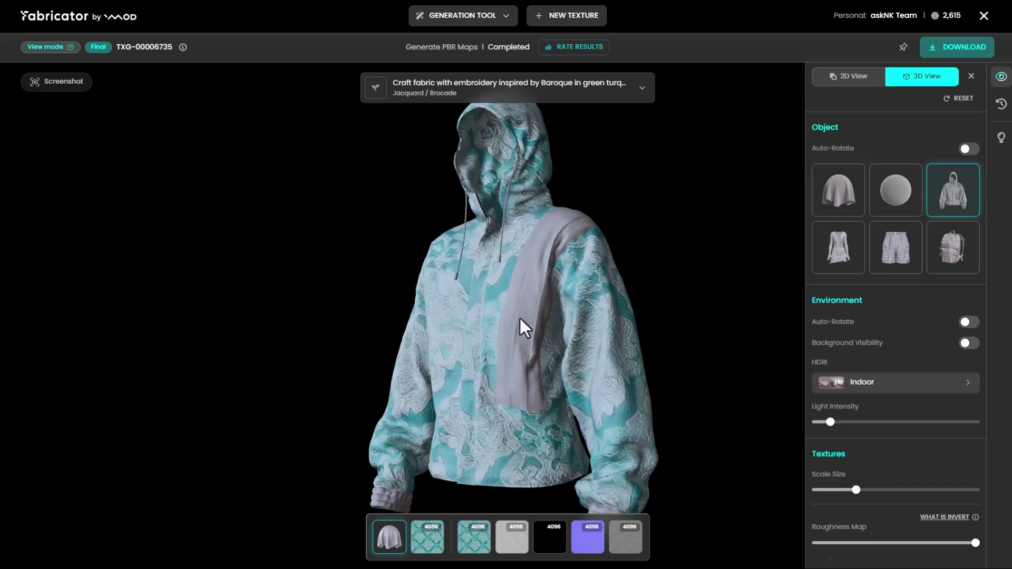
scroll(520, 319, down, 3)
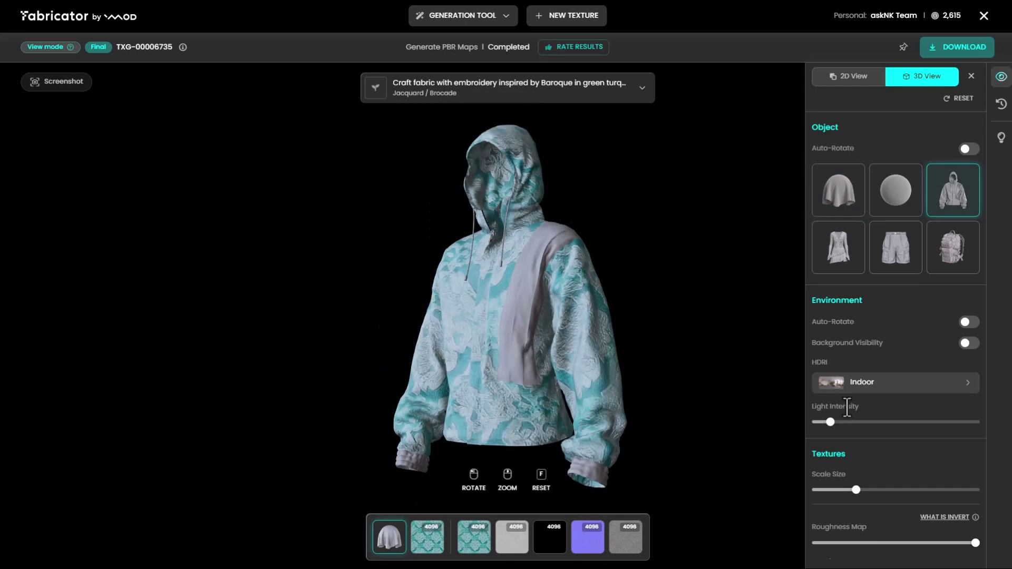
scroll(856, 439, down, 5)
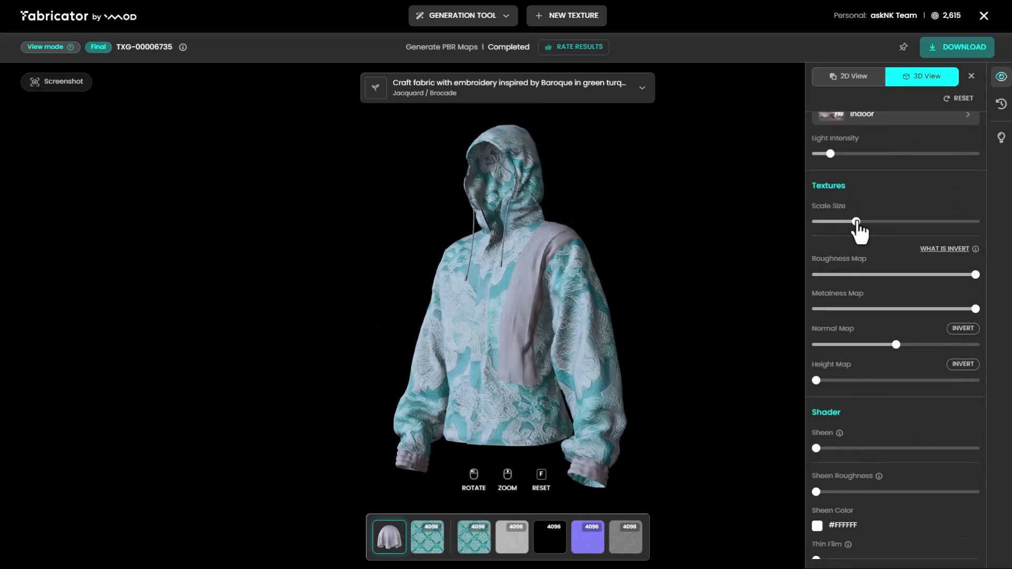
drag(856, 222, 929, 227)
Step: Set the sheen color to DA6C6C, raise the sheen close to its maximum and slightly increase the sheen roughness
scroll(846, 468, down, 2)
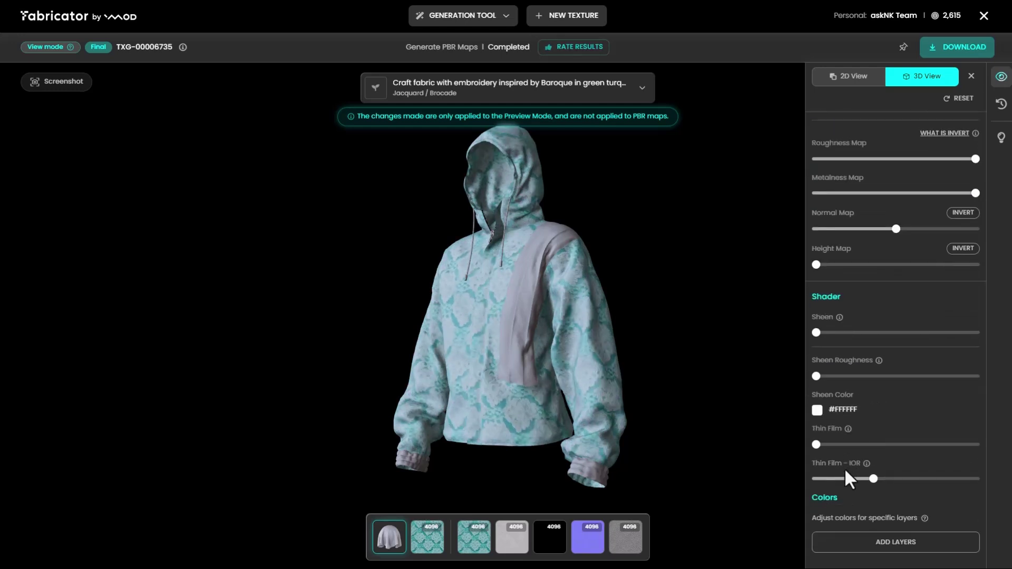
click(817, 407)
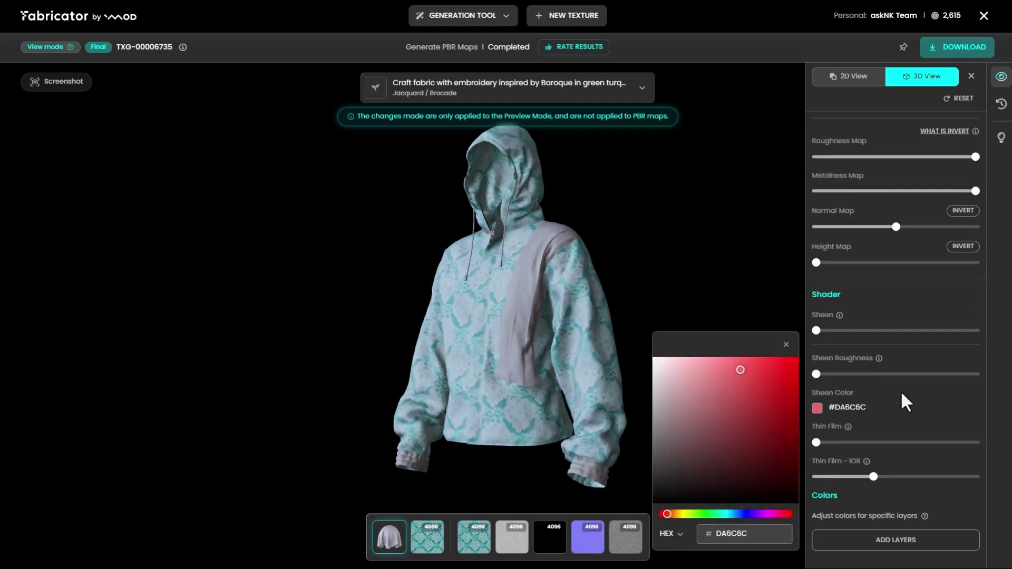
click(815, 373)
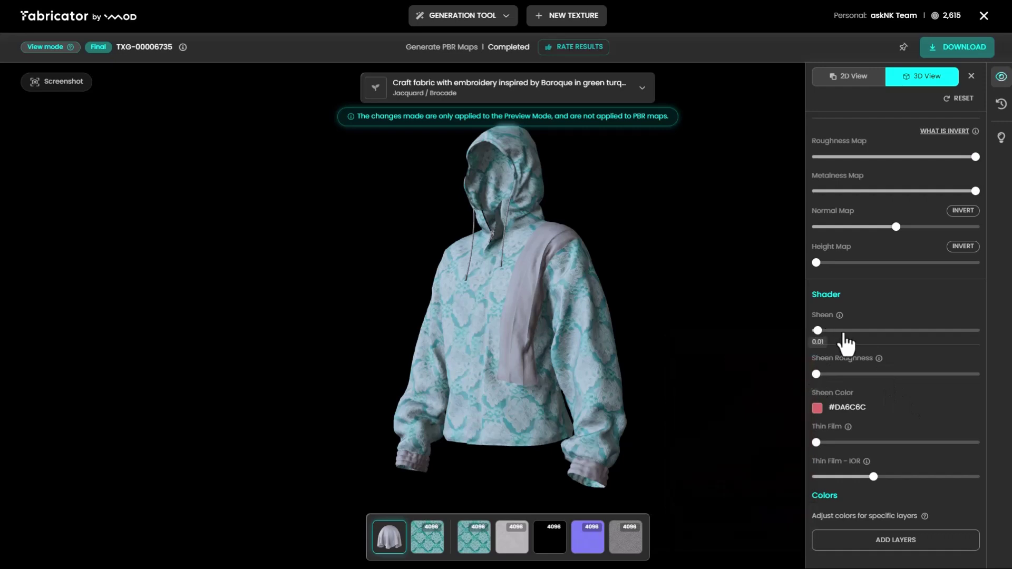
drag(843, 332, 952, 334)
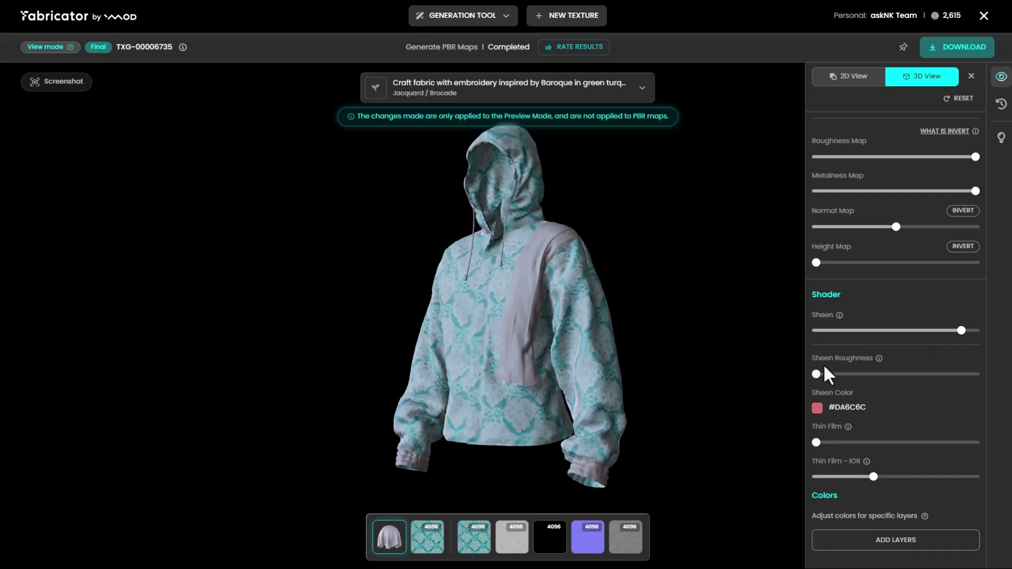
mouse_move(820, 374)
mouse_down()
mouse_move(903, 375)
mouse_move(824, 374)
mouse_up()
Step: Inspect the jacket from other angles and preview the fabric on the draped cloth with a smaller texture scale
drag(574, 425, 560, 396)
scroll(892, 440, up, 7)
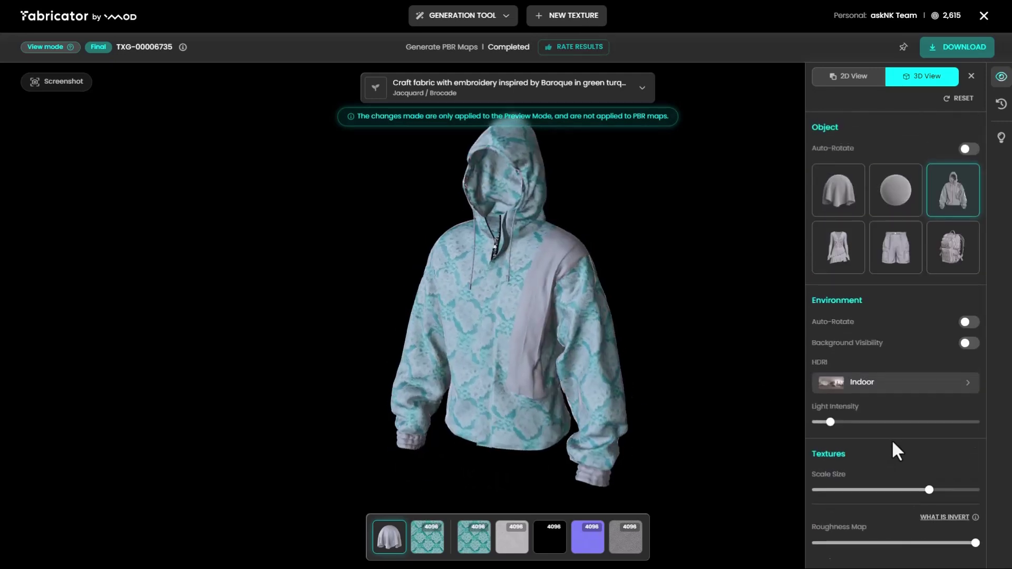
scroll(893, 439, down, 5)
scroll(893, 438, up, 1)
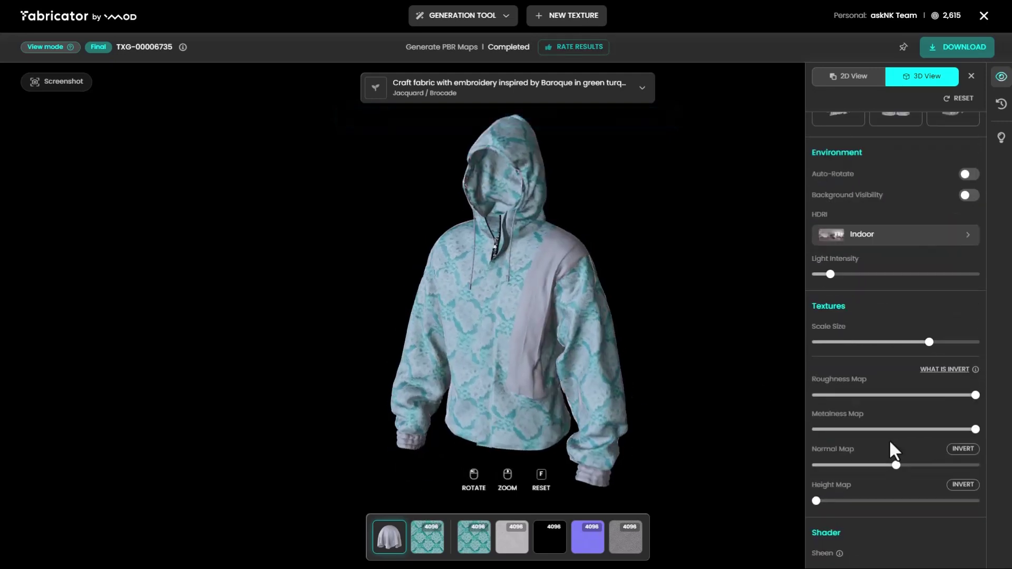
drag(545, 400, 349, 376)
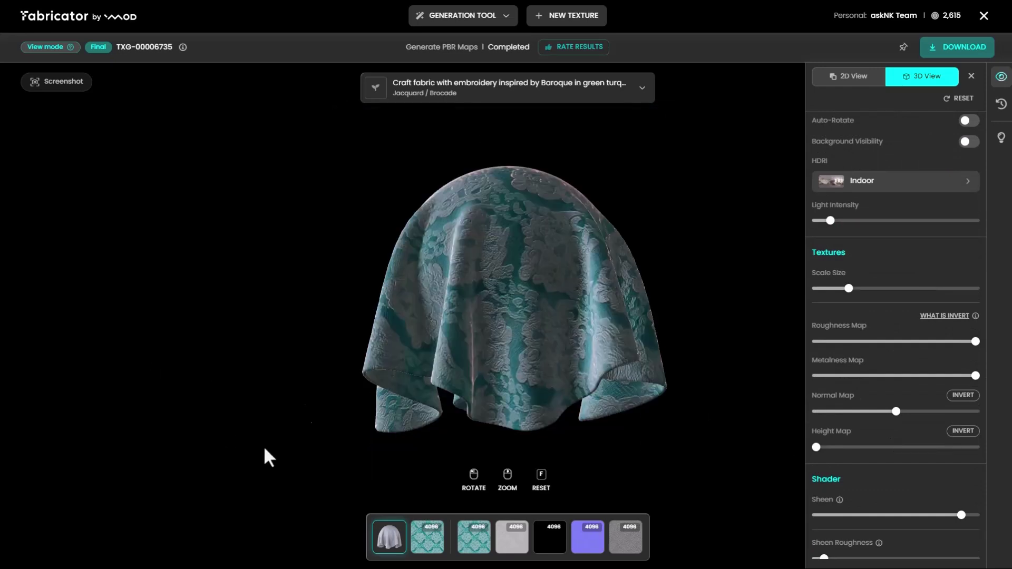
Step: Close the texture generator and browse the purchased textures in the 3D Library
click(984, 15)
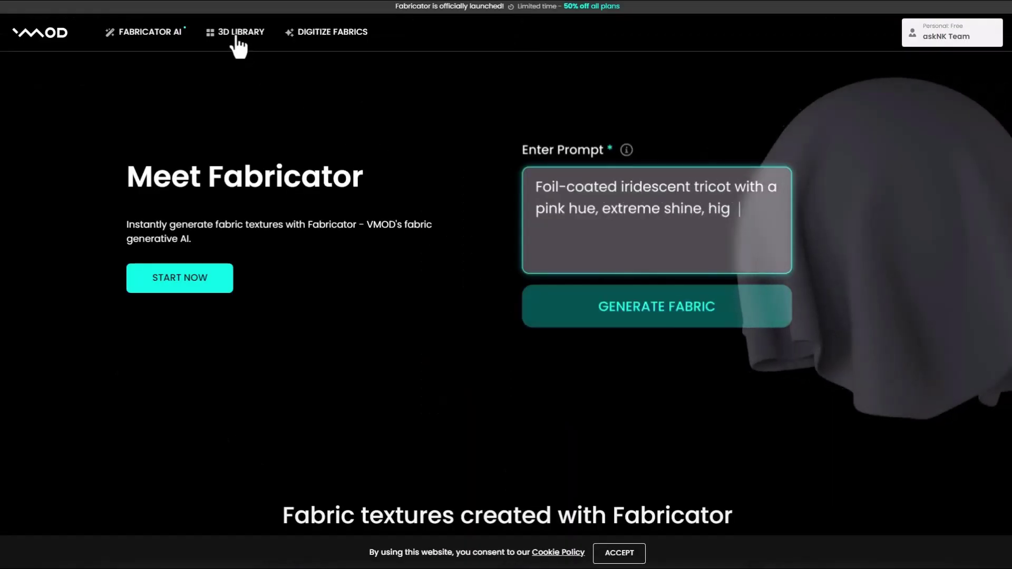
click(237, 35)
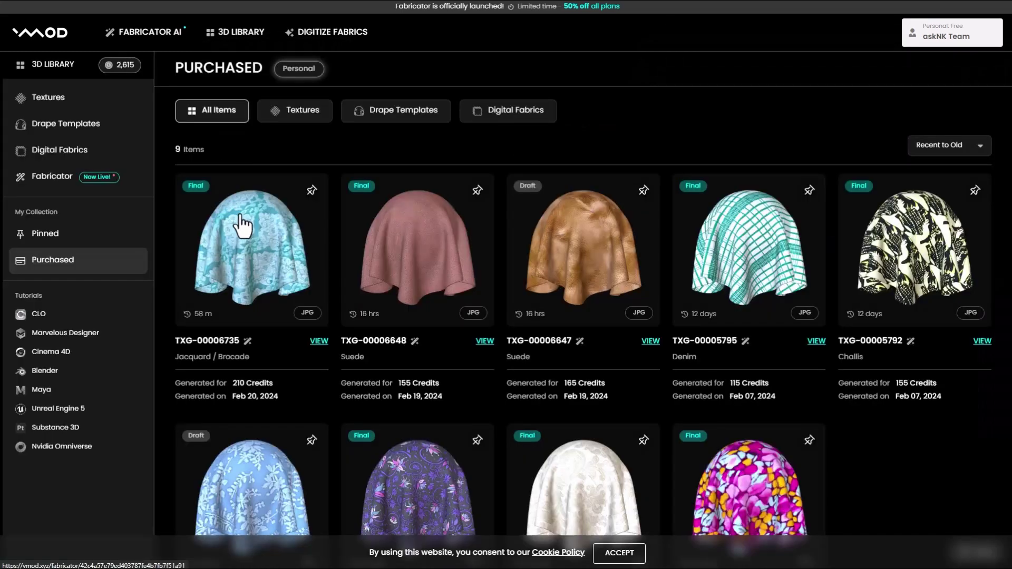
scroll(735, 267, down, 6)
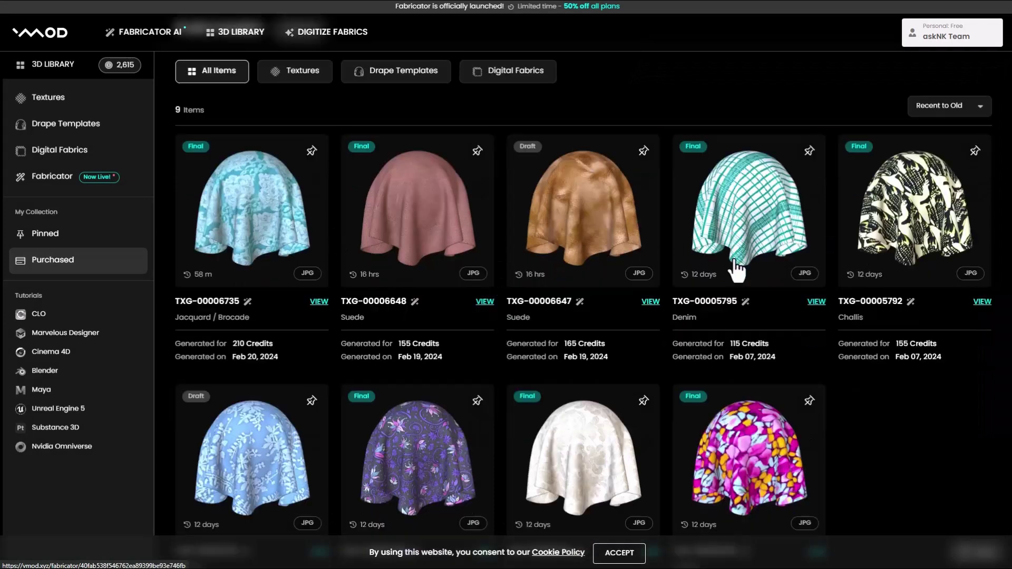
Step: Open the purple floral texture TXG-00005788 from the purchased items and check the download formats of its generated PBR maps
scroll(737, 269, up, 7)
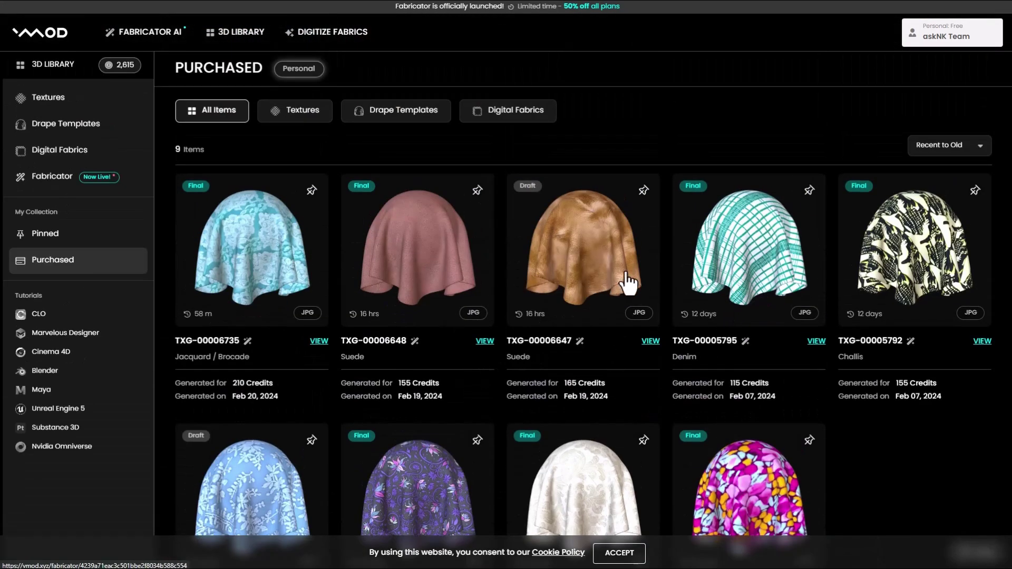
scroll(630, 283, down, 5)
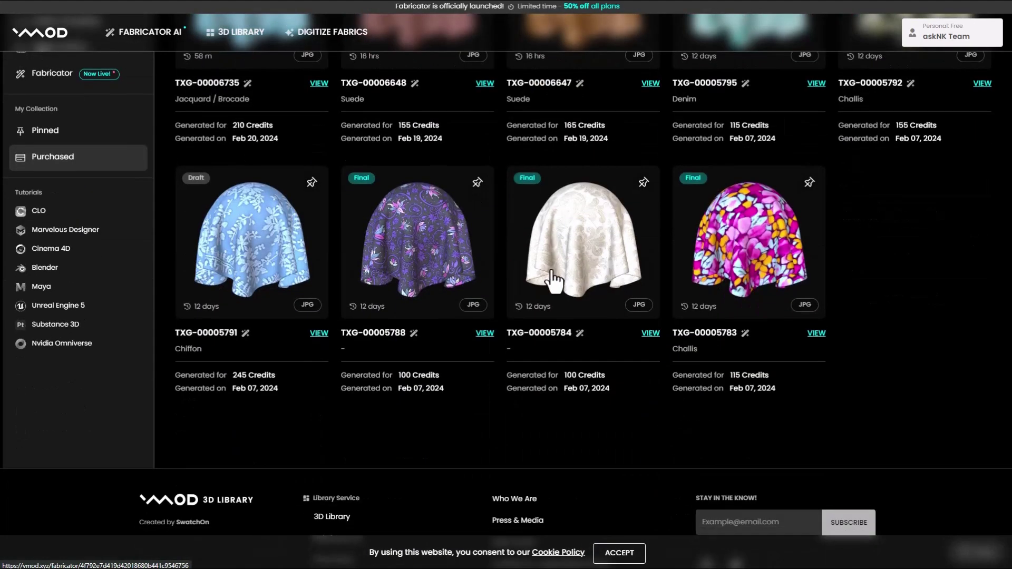
click(420, 228)
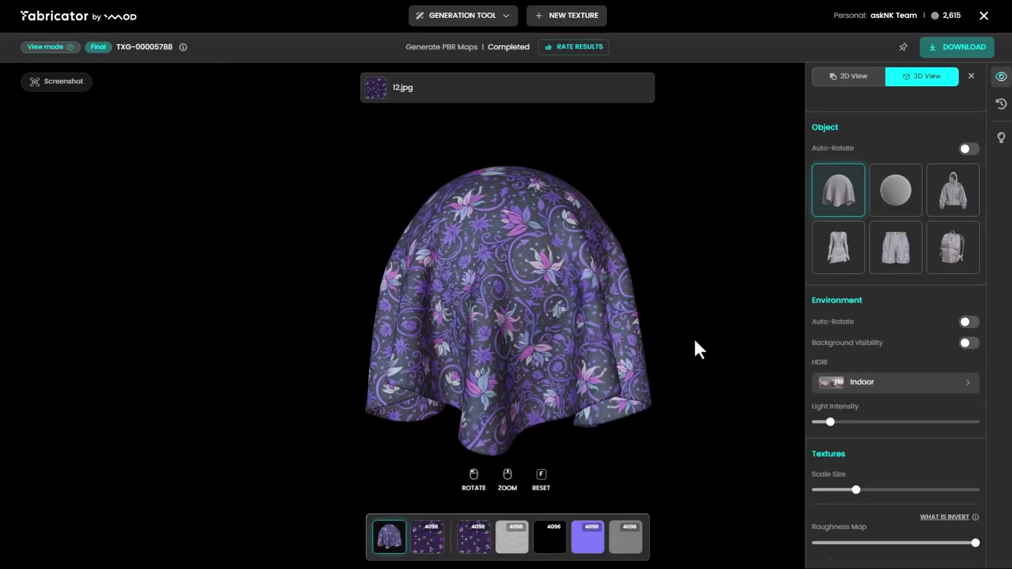
click(964, 53)
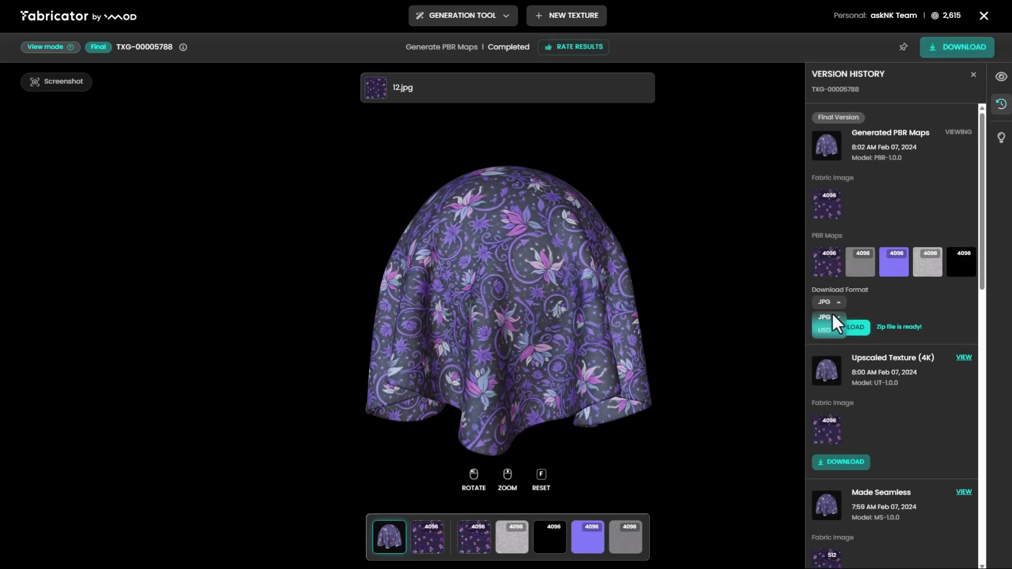
click(890, 307)
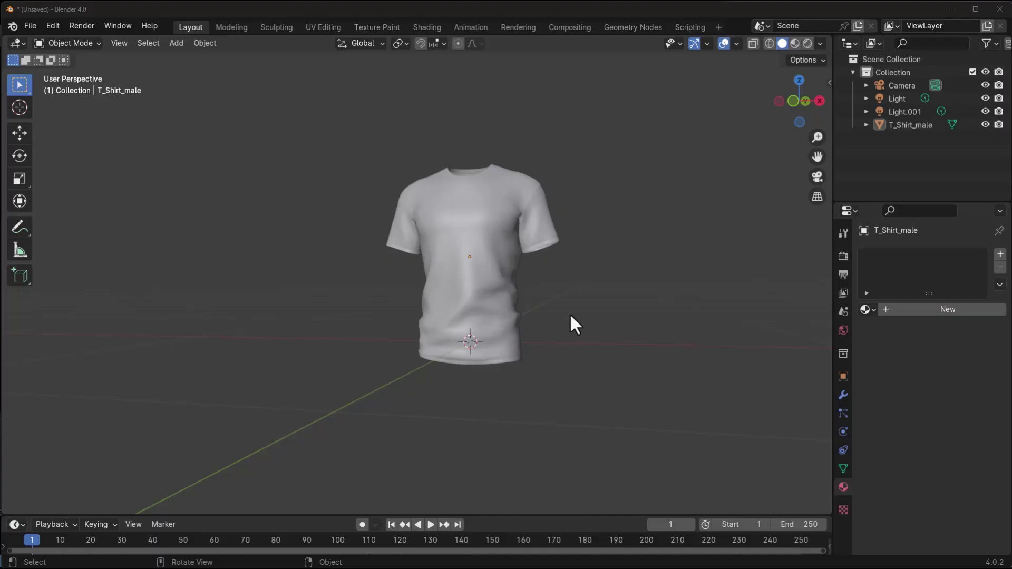
Step: Switch to Blender, split the 3D viewport vertically and turn the new area into a Shader Editor
middle_drag(572, 314, 496, 364)
drag(7, 512, 459, 480)
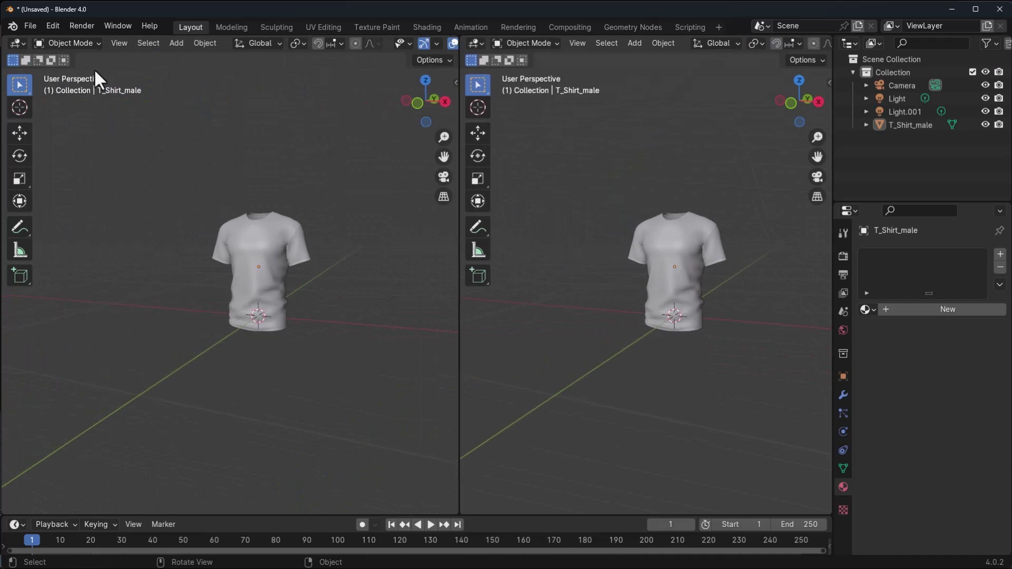
click(19, 45)
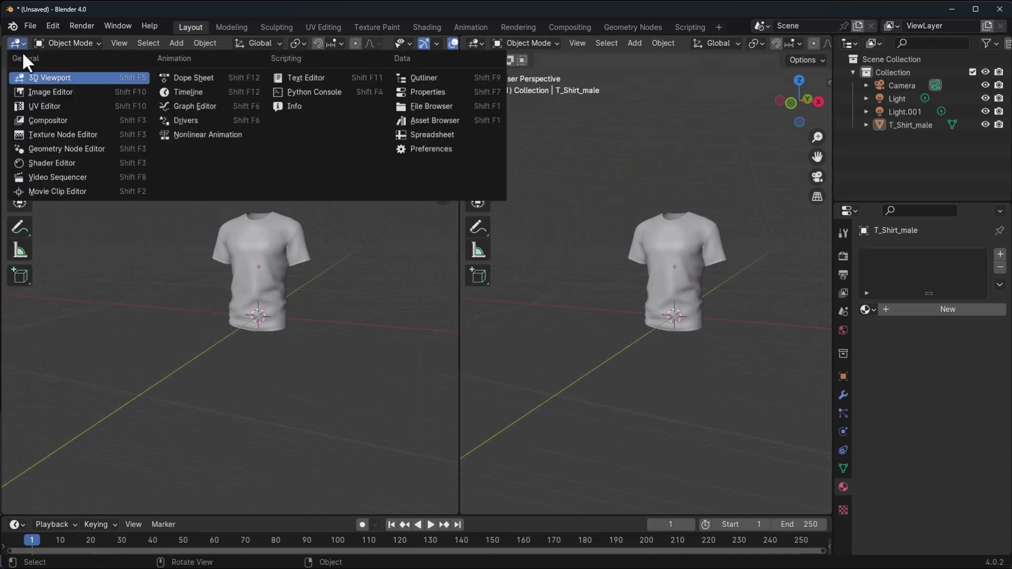
click(49, 165)
Step: Create a new material on the T-shirt and connect the TXG-00005788 base color map to the Principled BSDF's Base Color
click(682, 267)
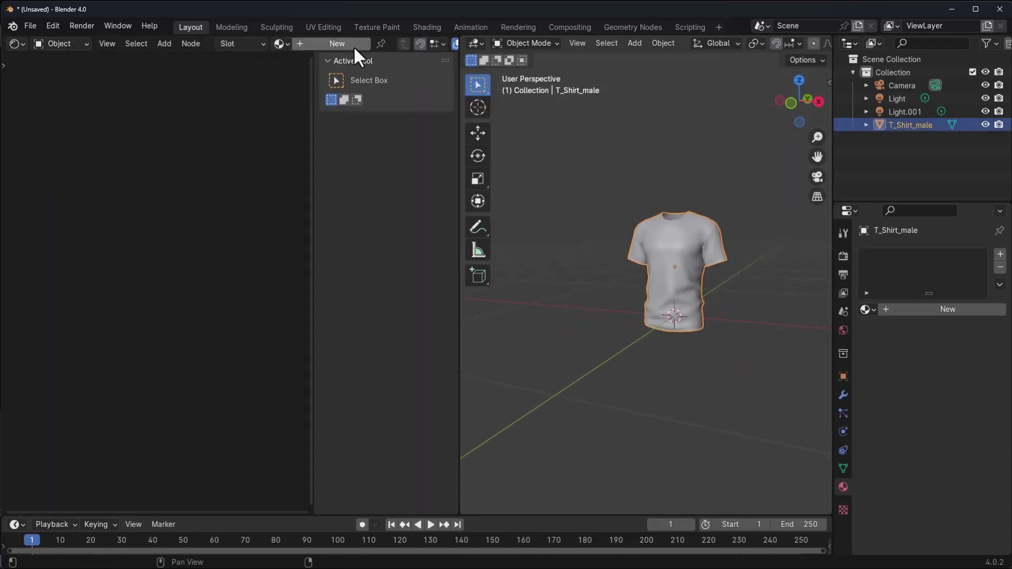
click(346, 44)
scroll(243, 319, up, 4)
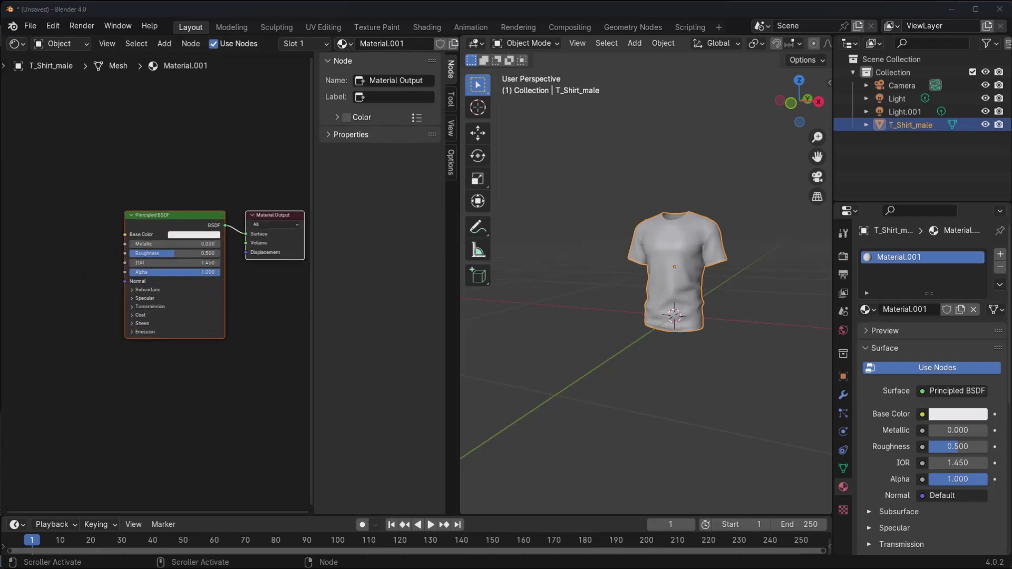
drag(60, 271, 66, 217)
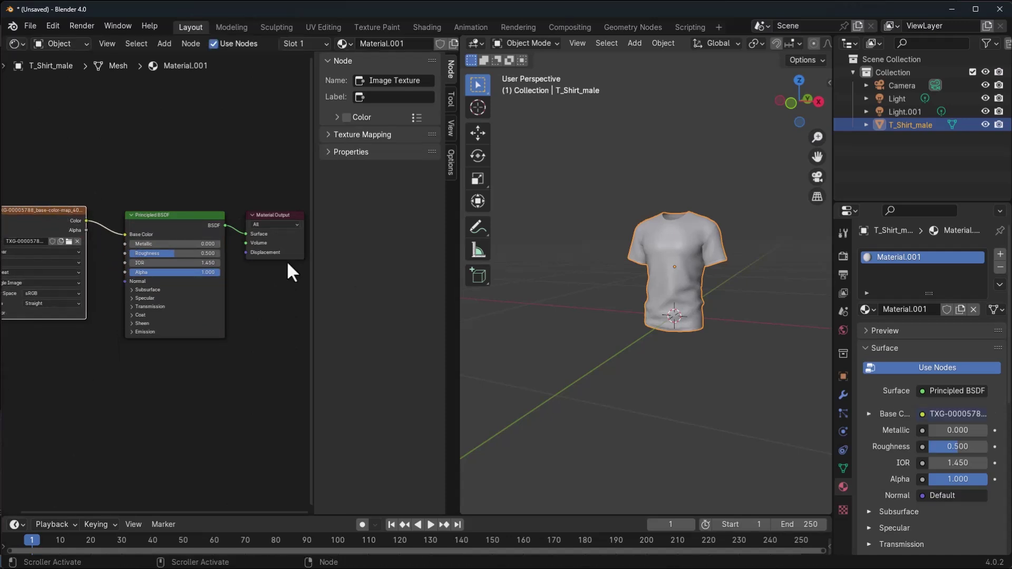
scroll(782, 48, down, 5)
Step: Switch the viewport to rendered shading and view the textured T-shirt from another angle
click(806, 43)
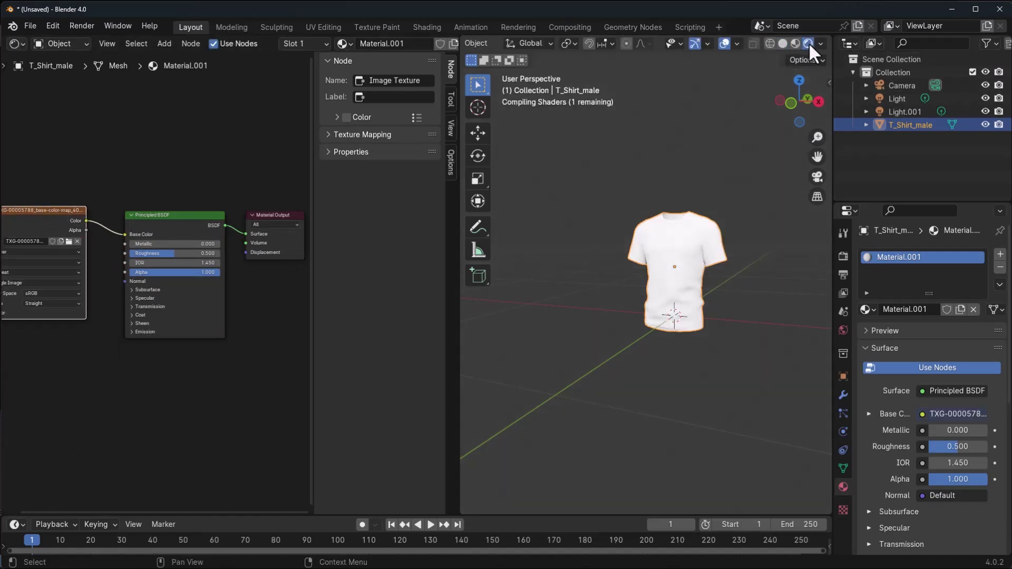
mouse_move(729, 226)
middle_down()
mouse_move(628, 255)
mouse_move(677, 262)
mouse_move(712, 252)
mouse_move(633, 248)
mouse_move(699, 249)
middle_up()
scroll(677, 262, up, 5)
middle_drag(206, 374, 255, 325)
scroll(713, 289, down, 4)
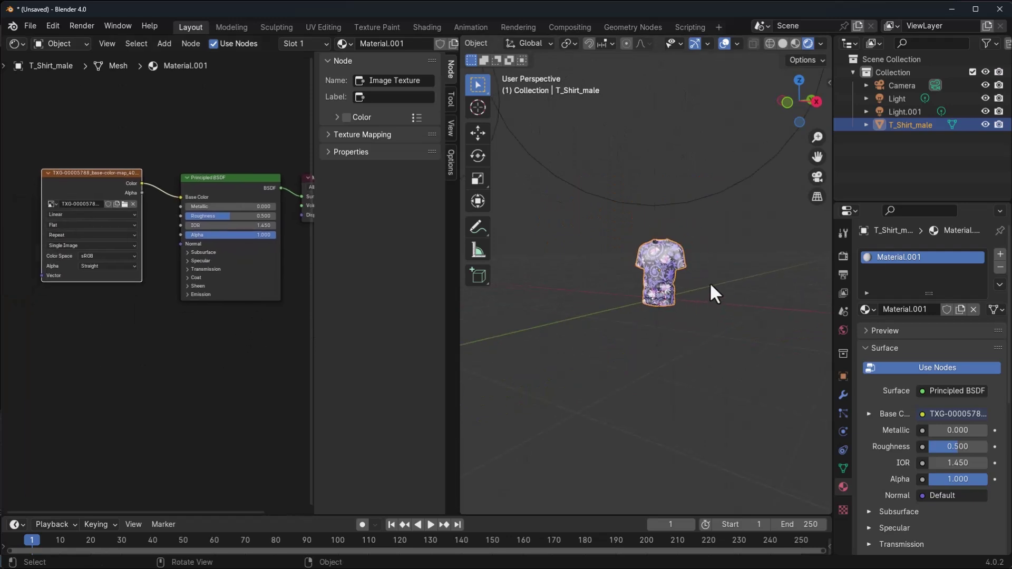
Step: Reposition the point light named Light above the T-shirt in two moves
click(688, 210)
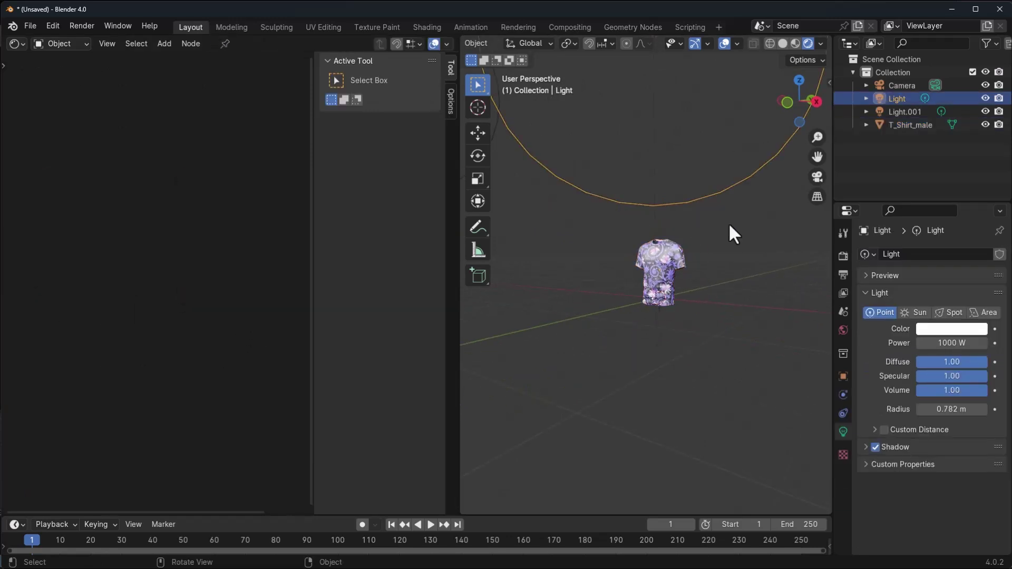
key(g)
click(466, 263)
scroll(683, 355, down, 3)
key(g)
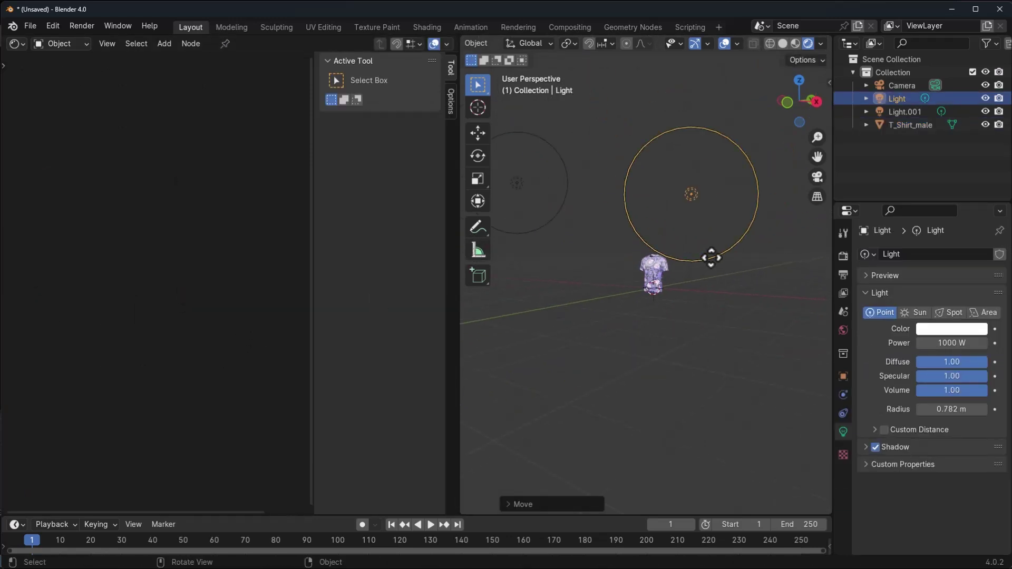
click(698, 241)
scroll(648, 289, up, 6)
Step: Connect the roughness map's Alpha output to the T-shirt shader's Roughness input and place its node below the base color map
click(649, 289)
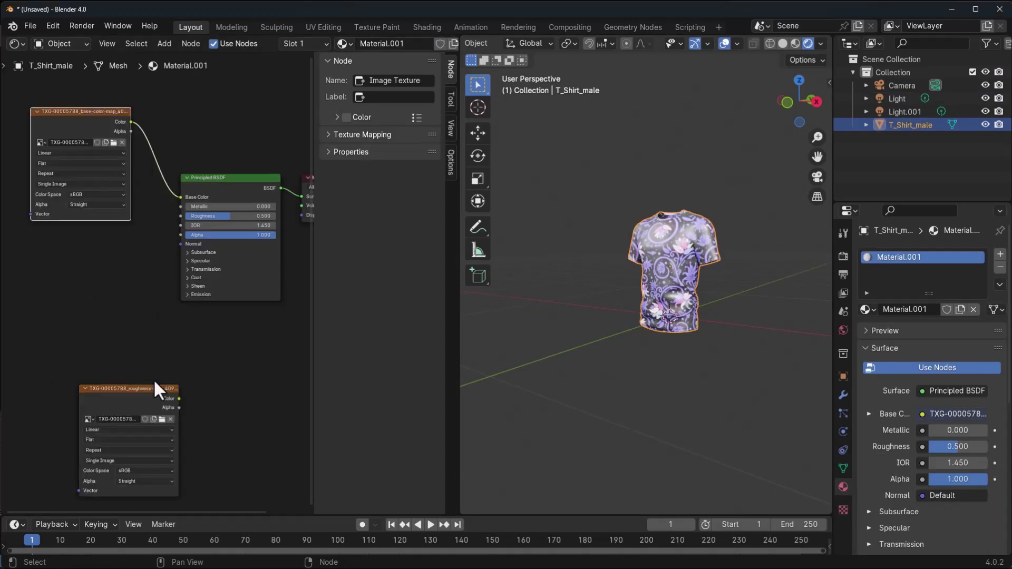
drag(179, 407, 181, 215)
drag(126, 389, 44, 263)
Step: Add a Normal Map node to the shader's Normal input and feed its Color from the normal map image
drag(181, 244, 153, 316)
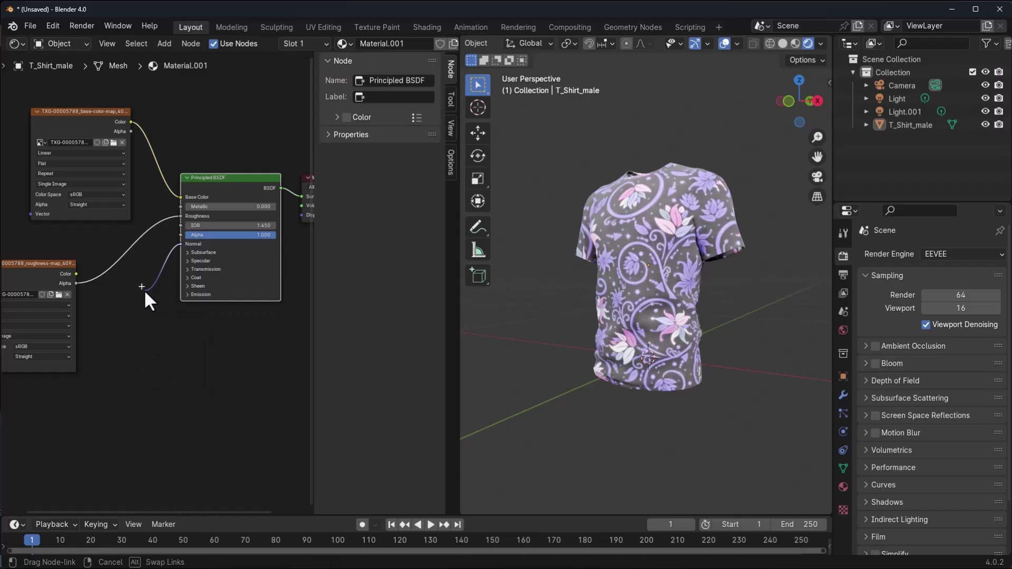
text(normal)
click(47, 359)
drag(63, 438, 105, 374)
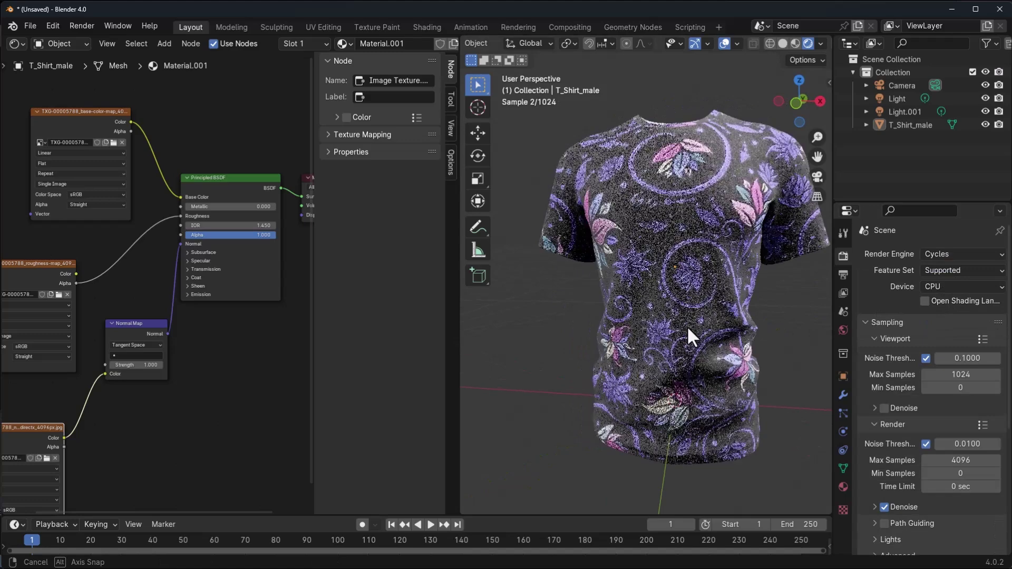
Step: Inspect the rendered floral T-shirt from several angles against the different HDRI environments
middle_drag(689, 334, 753, 400)
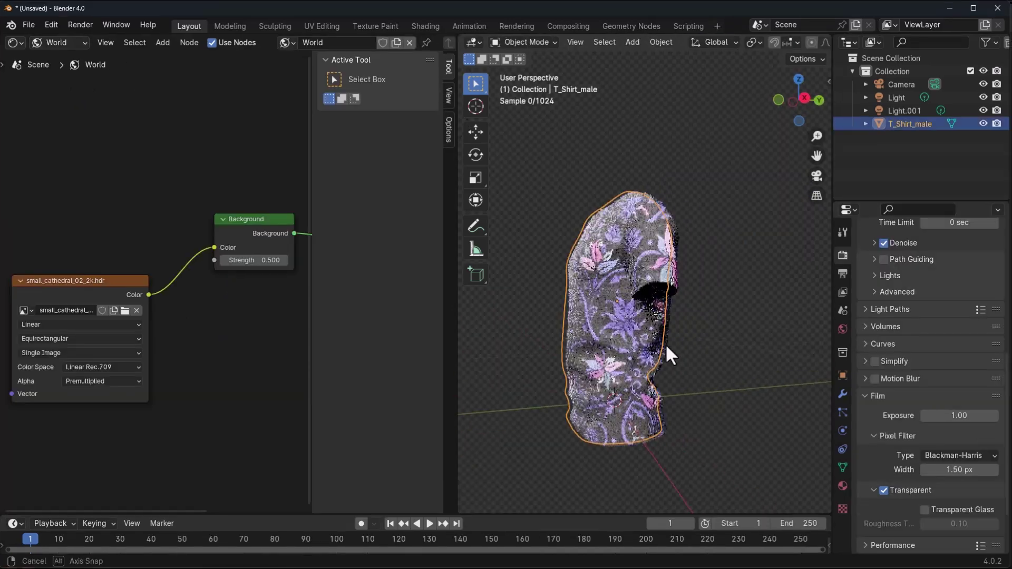
middle_drag(666, 344, 755, 338)
middle_drag(389, 311, 224, 292)
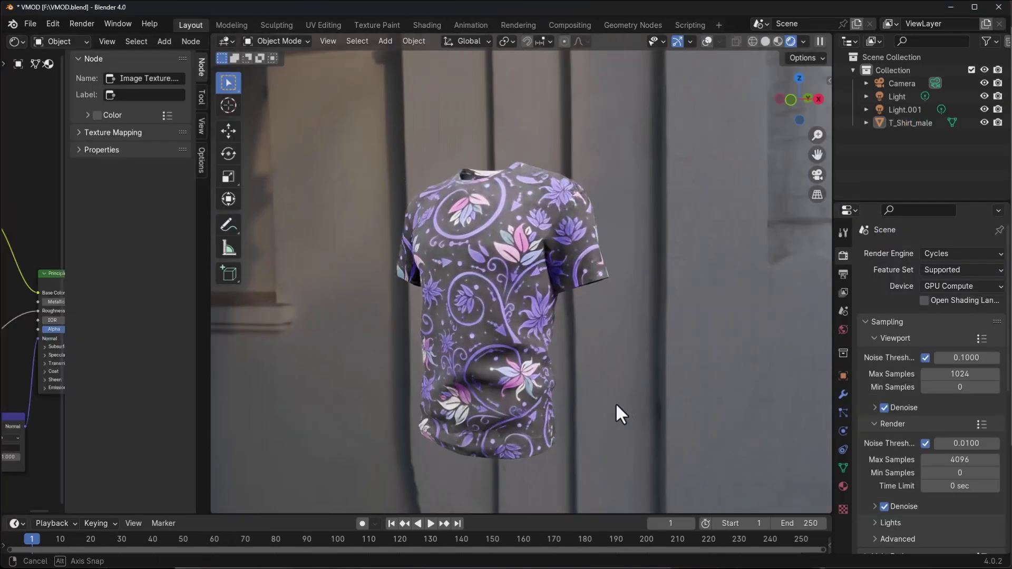
mouse_move(616, 402)
middle_down()
mouse_move(678, 404)
mouse_move(585, 418)
mouse_move(621, 415)
middle_up()
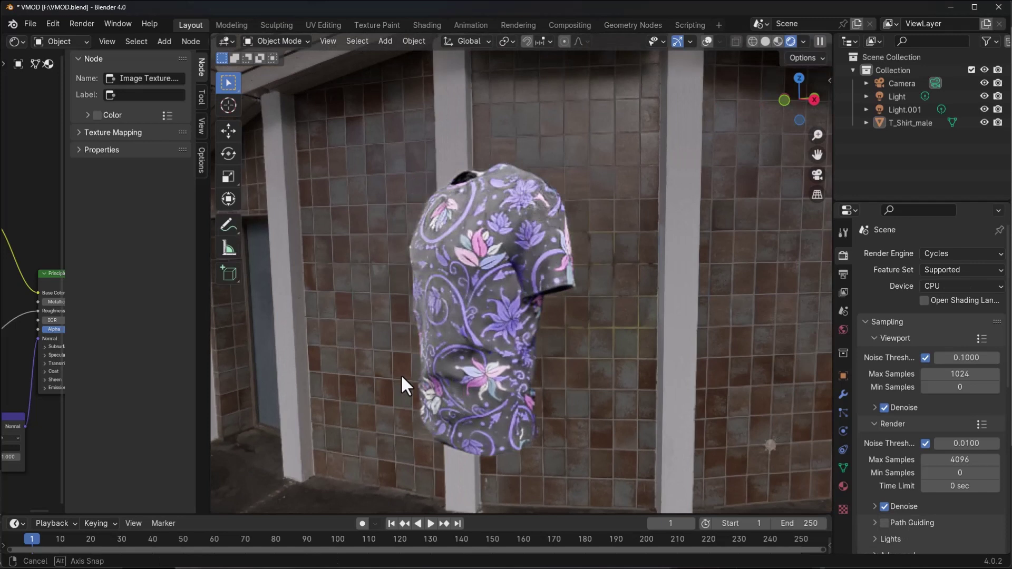
middle_drag(407, 384, 452, 402)
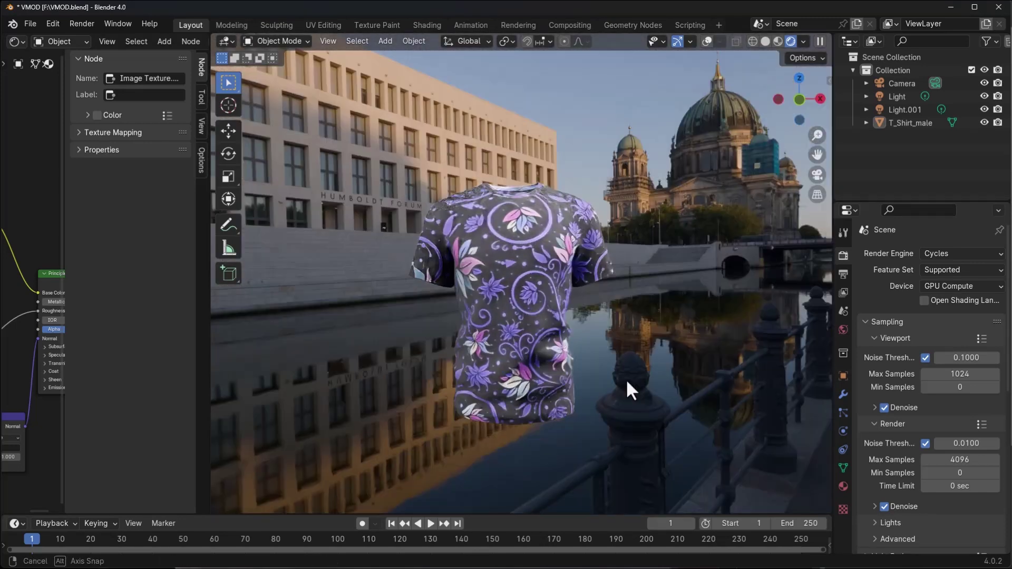
middle_drag(628, 389, 677, 392)
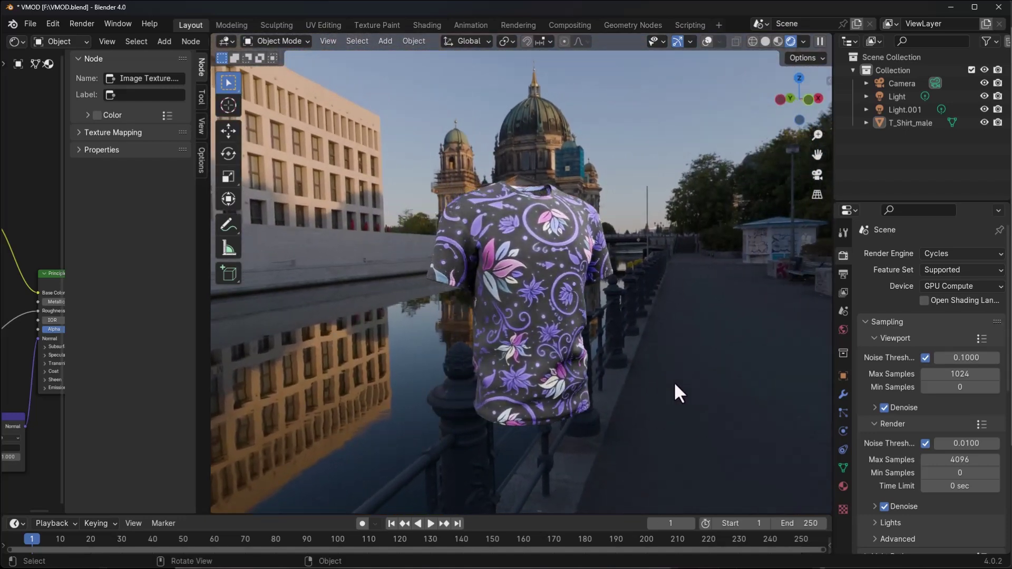
middle_drag(590, 414, 634, 413)
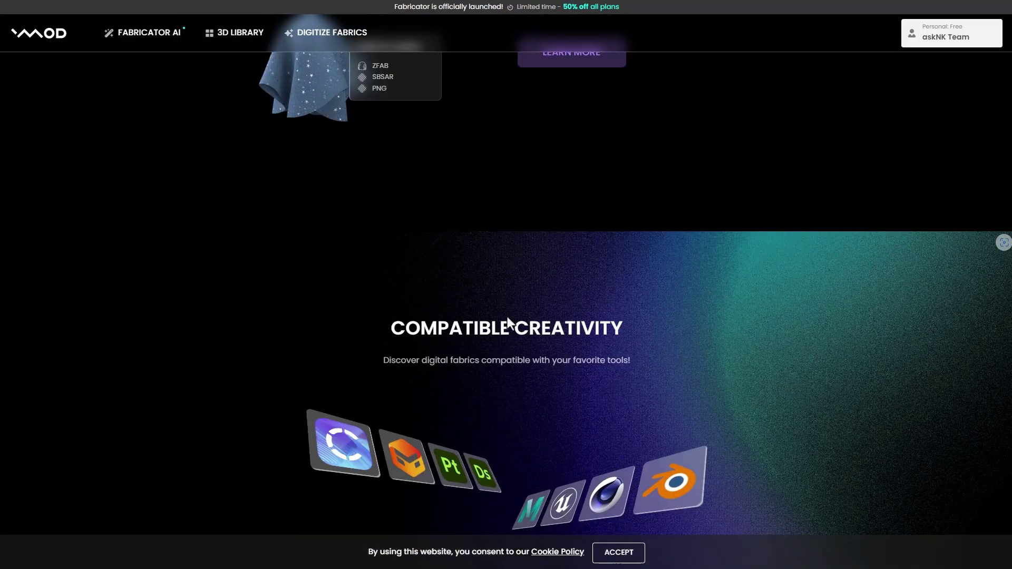
Step: Switch to the VMOD home page and look through its compatibility, fabric digitization and Fabricator AI sections
scroll(508, 324, down, 10)
scroll(508, 324, up, 10)
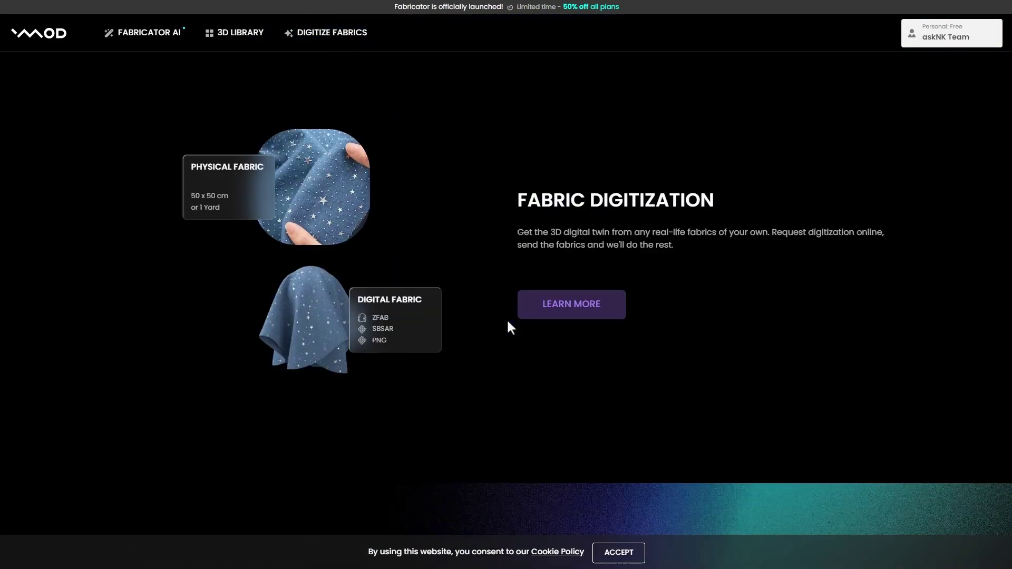
scroll(509, 323, up, 8)
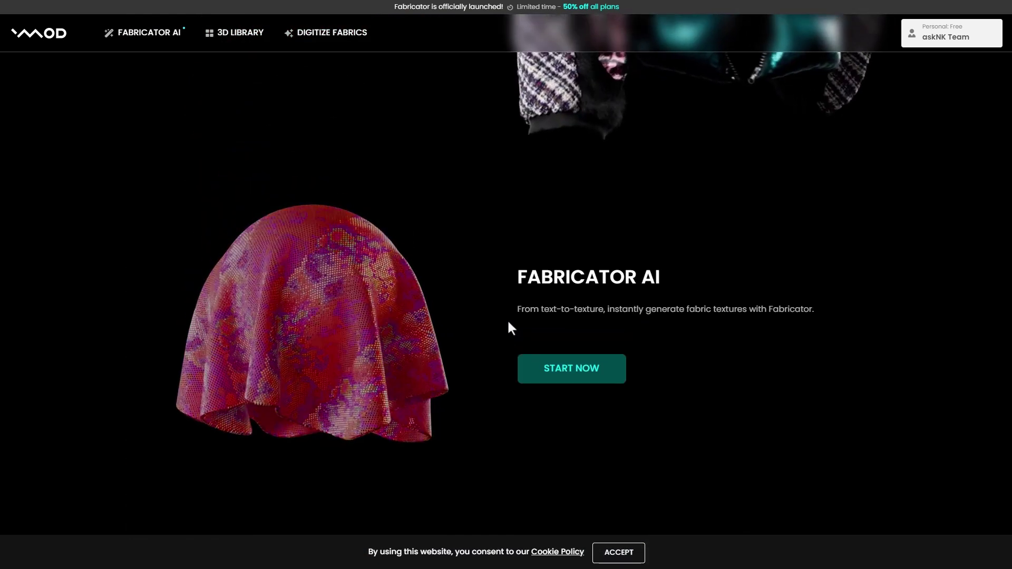